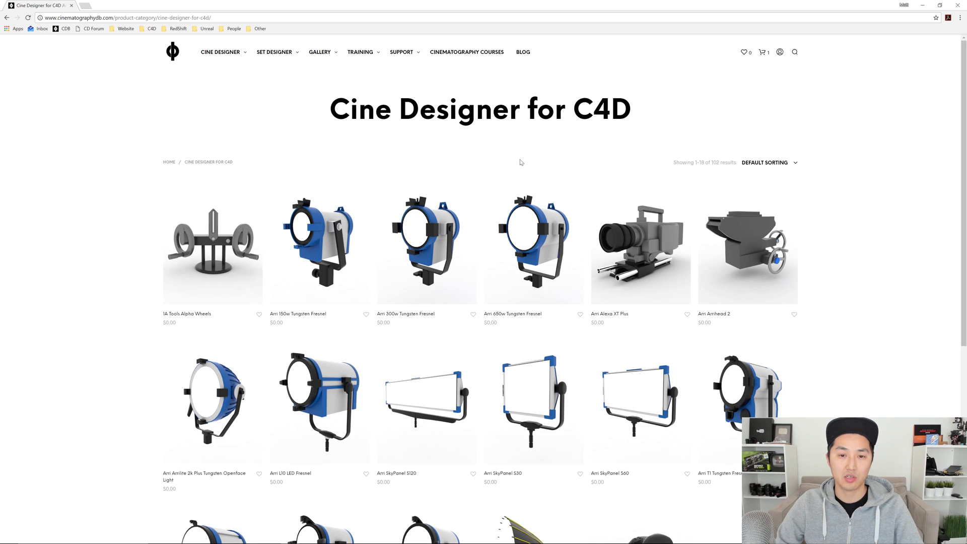
Step: Scroll through the Cine Designer for C4D catalogue and open the Arri SkyPanel S60 product page
{"action": "scroll", "coordinate": [520, 162], "scroll_direction": "down", "scroll_amount": 6}
{"action": "scroll", "coordinate": [504, 205], "scroll_direction": "up", "scroll_amount": 6}
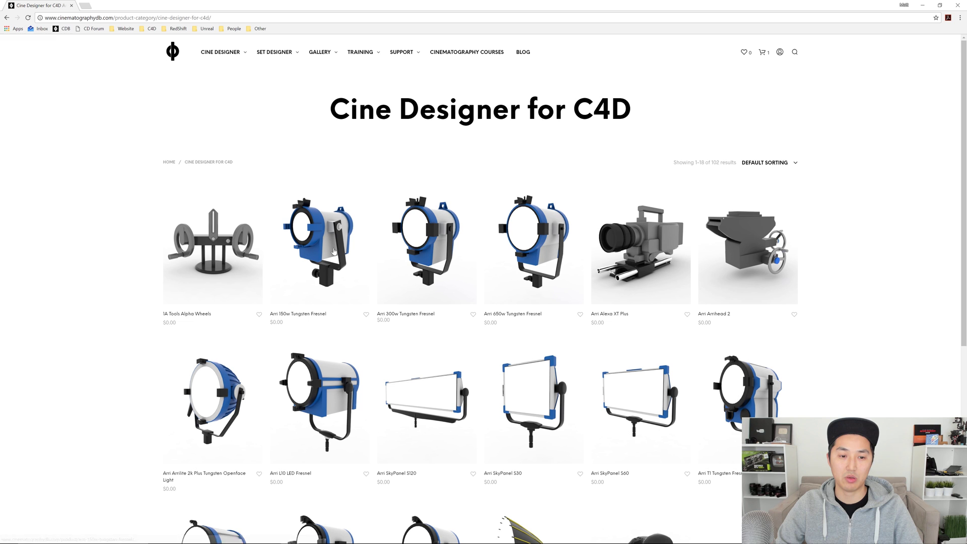
{"action": "scroll", "coordinate": [302, 282], "scroll_direction": "down", "scroll_amount": 5}
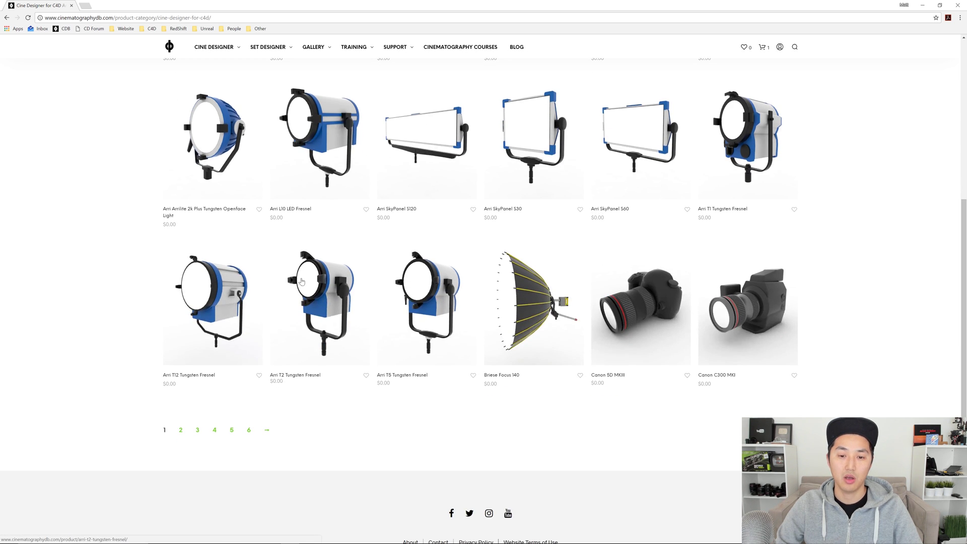
{"action": "scroll", "coordinate": [553, 282], "scroll_direction": "up", "scroll_amount": 5}
{"action": "scroll", "coordinate": [550, 212], "scroll_direction": "down", "scroll_amount": 4}
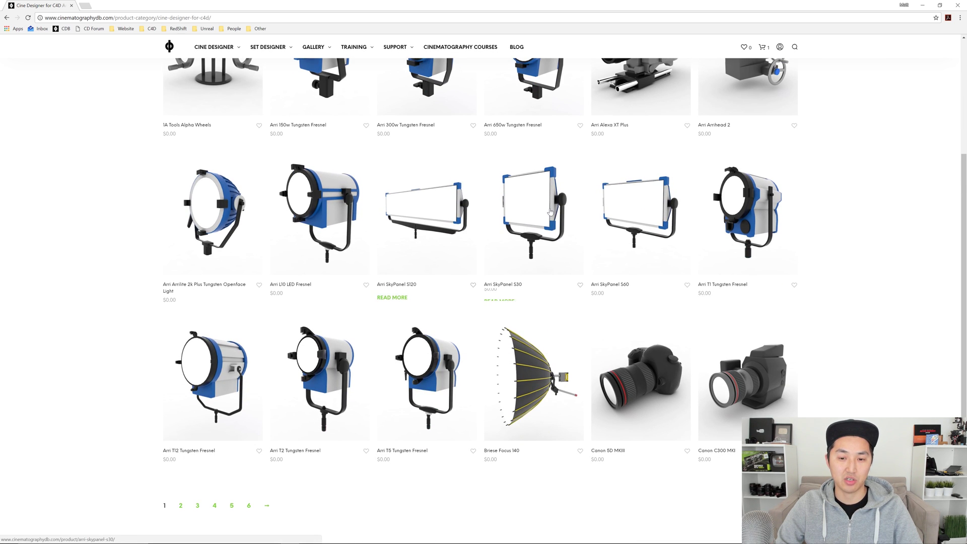
{"action": "left_click", "coordinate": [640, 207]}
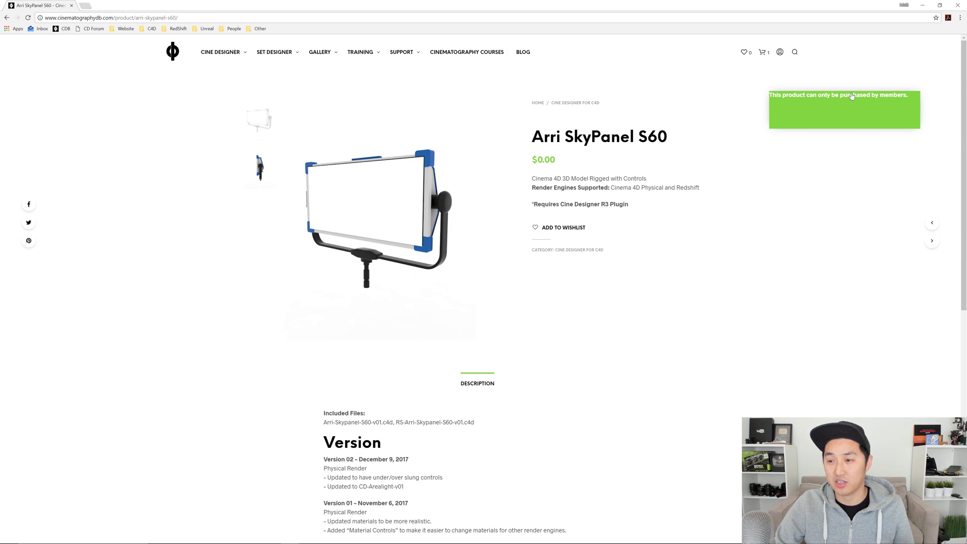
Step: Dismiss the members-only purchase notice on the Arri SkyPanel S60 page
{"action": "left_click", "coordinate": [865, 116]}
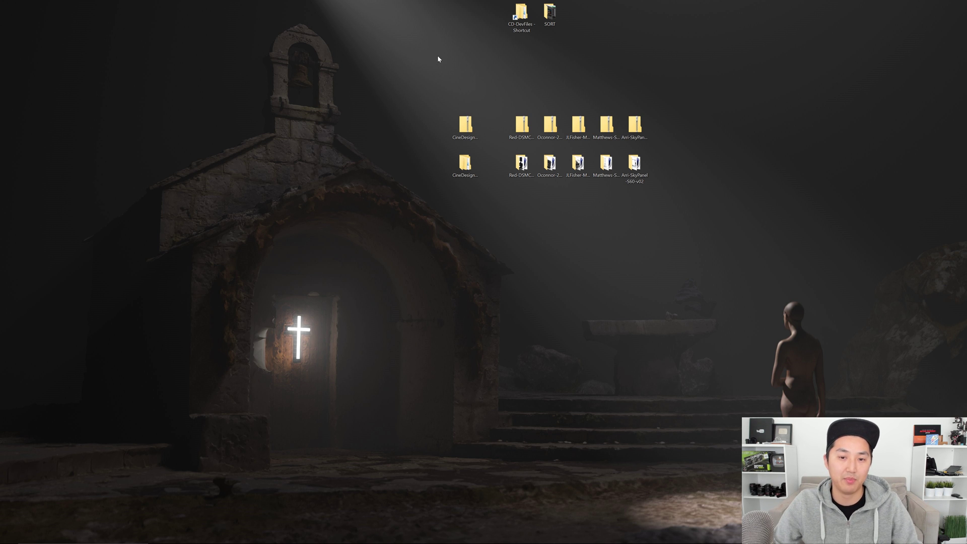
Step: Open CineDesigner-R3B1.zip, peek inside its CineDesigner folder, and dock the window on the right
{"action": "left_click_drag", "start_coordinate": [424, 96], "coordinate": [479, 129]}
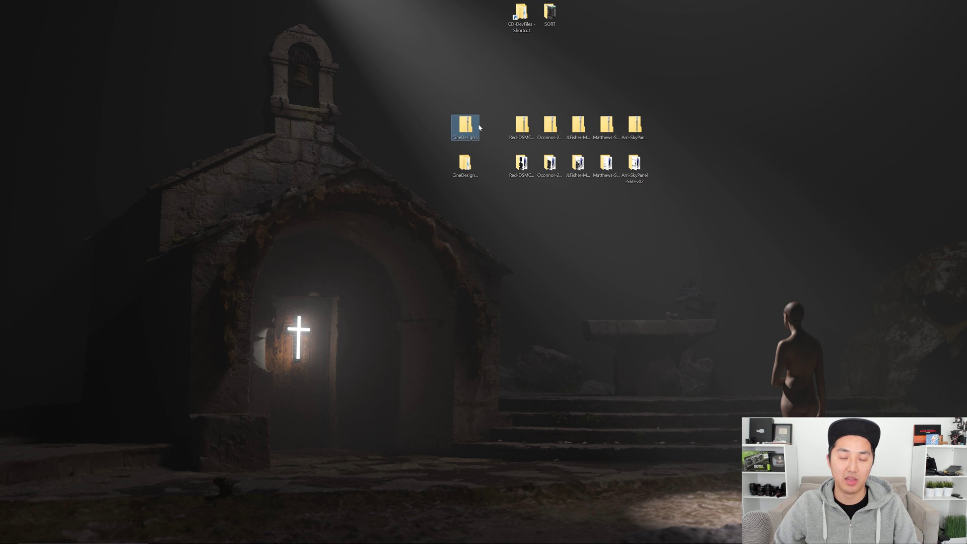
{"action": "left_click", "coordinate": [467, 126]}
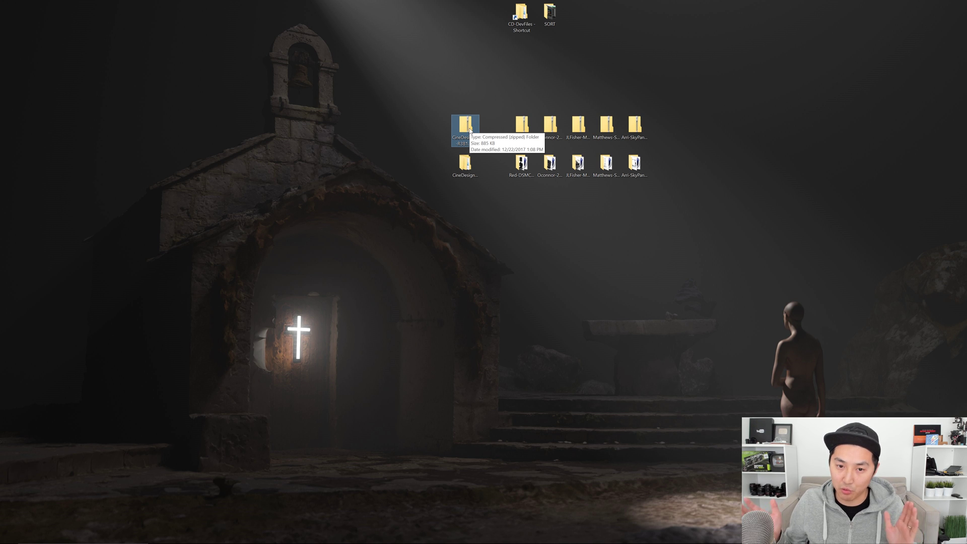
{"action": "double_click", "coordinate": [464, 162]}
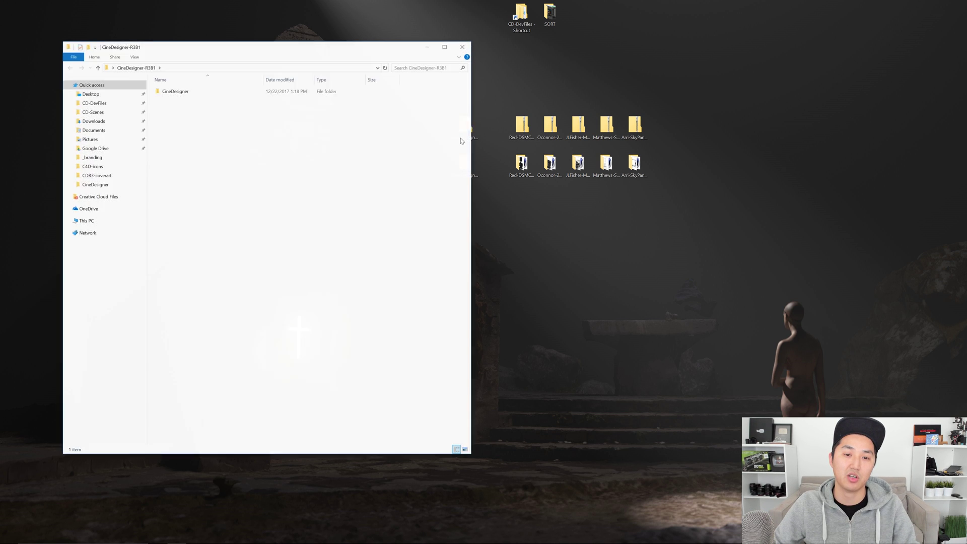
{"action": "left_click_drag", "start_coordinate": [375, 50], "coordinate": [472, 54]}
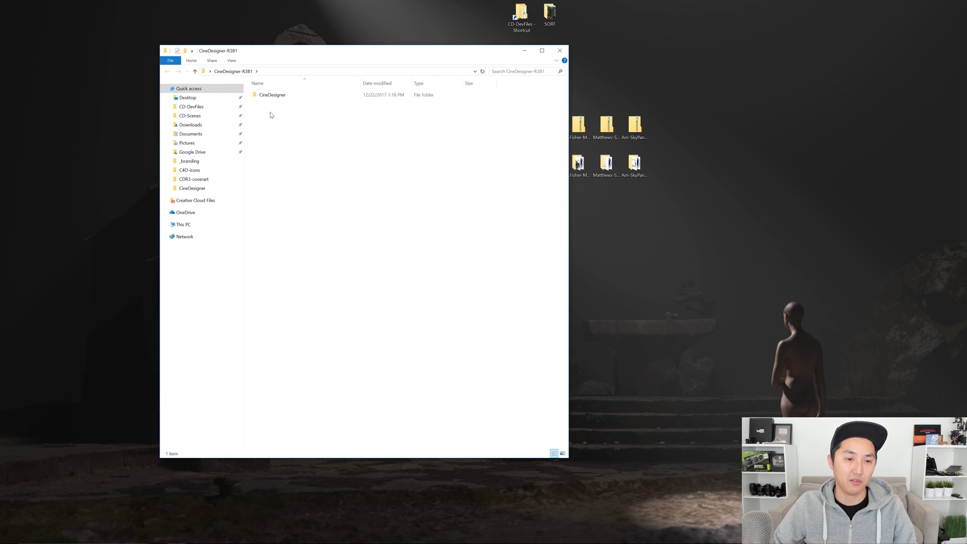
{"action": "double_click", "coordinate": [271, 95]}
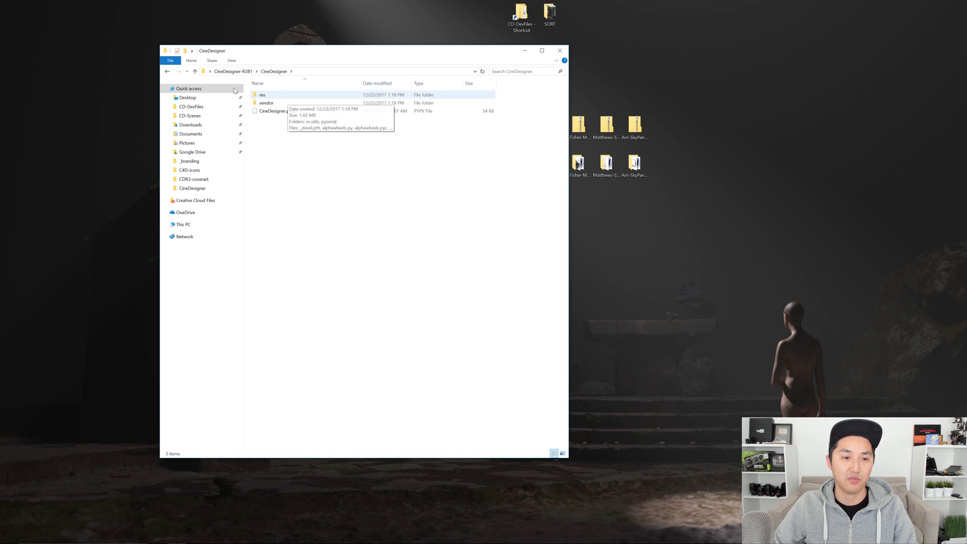
{"action": "left_click", "coordinate": [166, 71]}
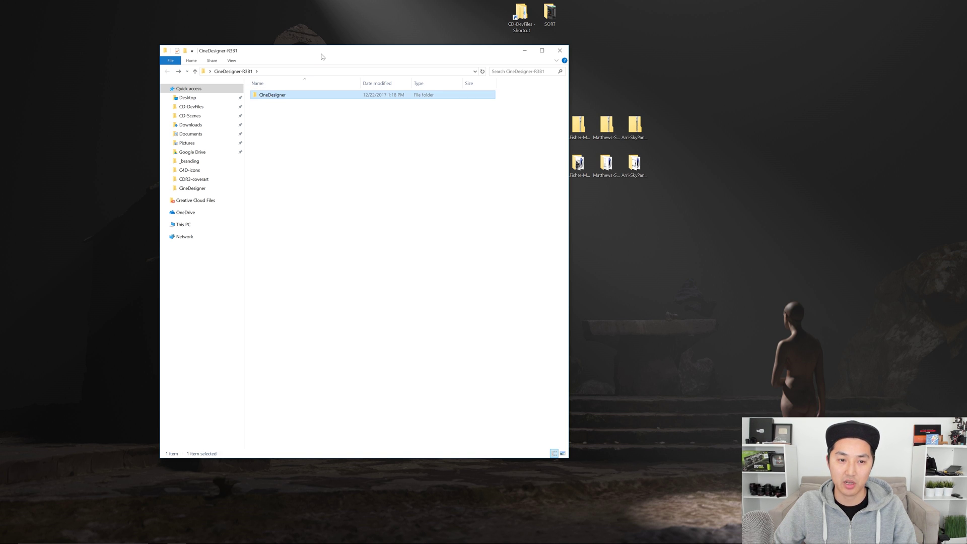
{"action": "left_click_drag", "start_coordinate": [322, 56], "coordinate": [675, 52]}
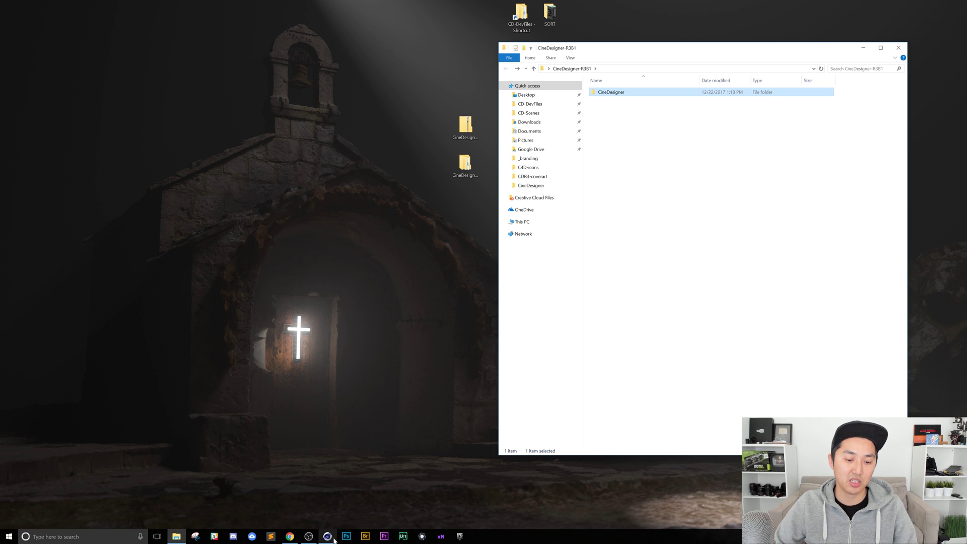
Step: Open the Cinema 4D R19_BFE04C39 preferences folder from Edit > Preferences and place it on the left
{"action": "left_click", "coordinate": [328, 536]}
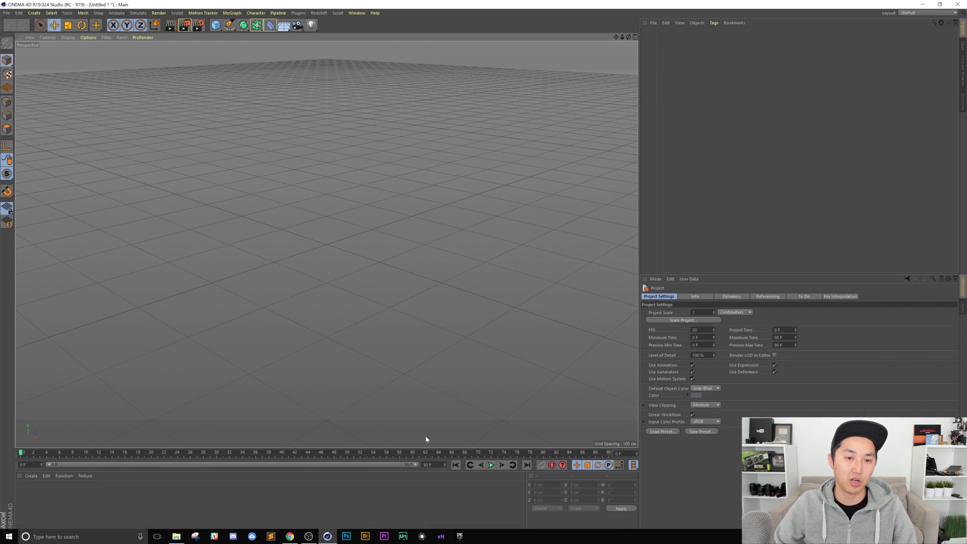
{"action": "left_click", "coordinate": [19, 13]}
{"action": "left_click", "coordinate": [63, 134]}
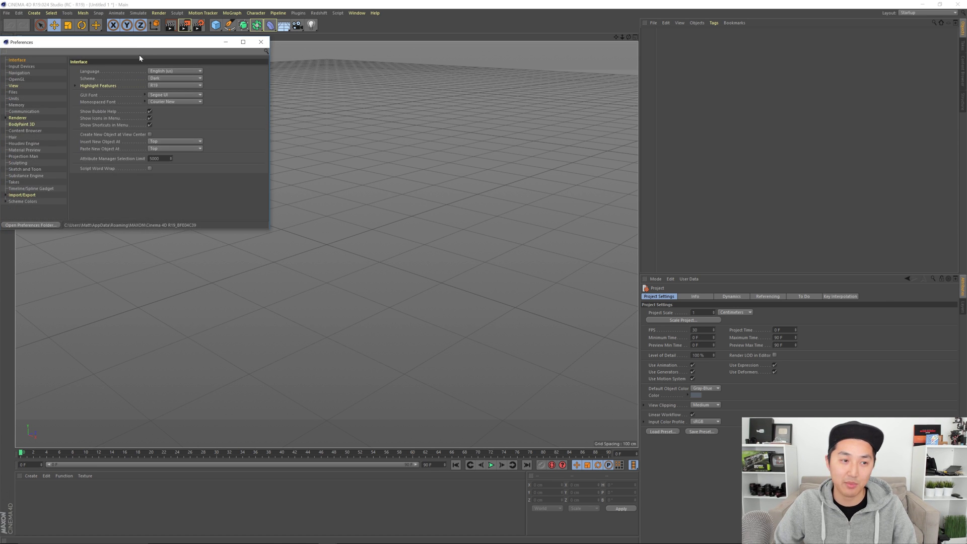
{"action": "left_click_drag", "start_coordinate": [262, 34], "coordinate": [263, 47]}
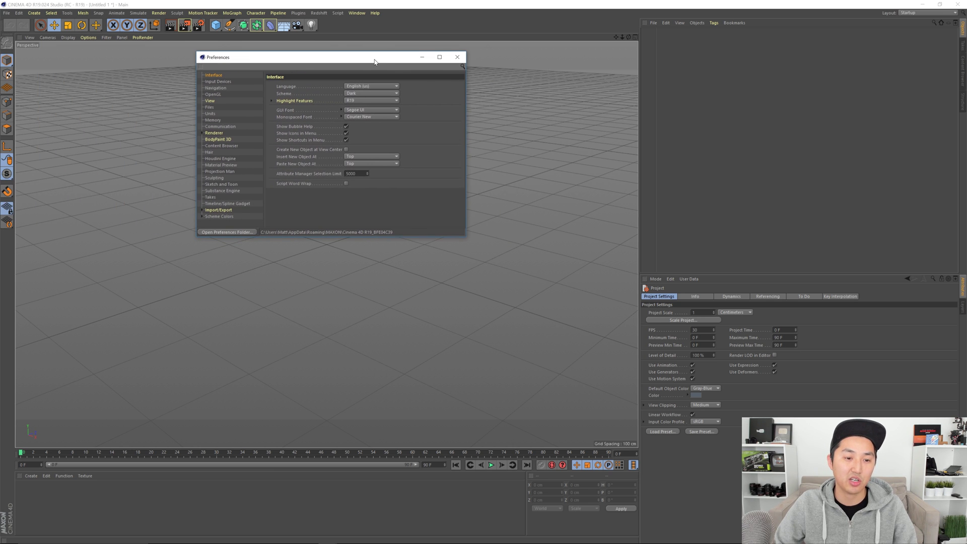
{"action": "left_click", "coordinate": [233, 235]}
{"action": "left_click_drag", "start_coordinate": [675, 60], "coordinate": [280, 51]}
Step: Copy the CineDesigner folder into the preferences plugins folder, then close both Explorer windows
{"action": "left_click", "coordinate": [928, 7]}
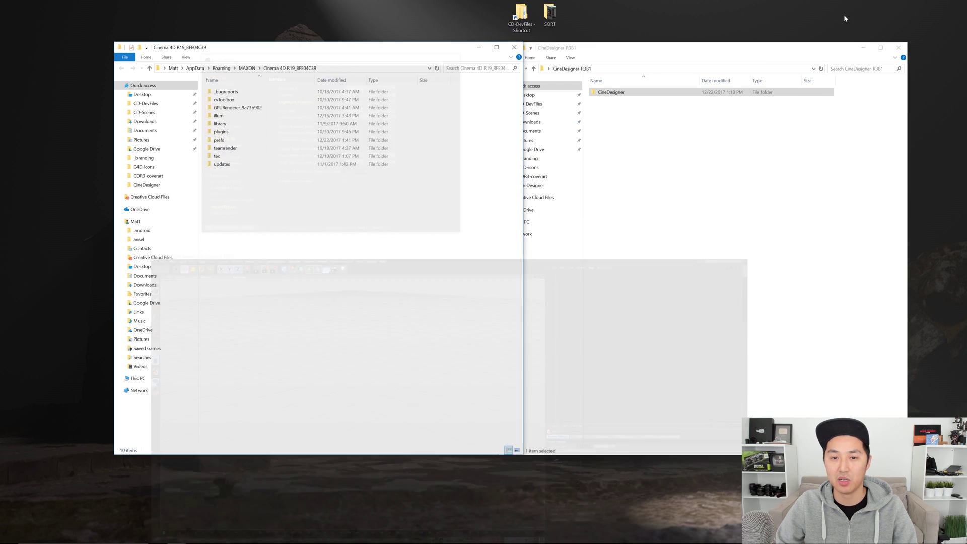
{"action": "left_click_drag", "start_coordinate": [422, 46], "coordinate": [370, 47]}
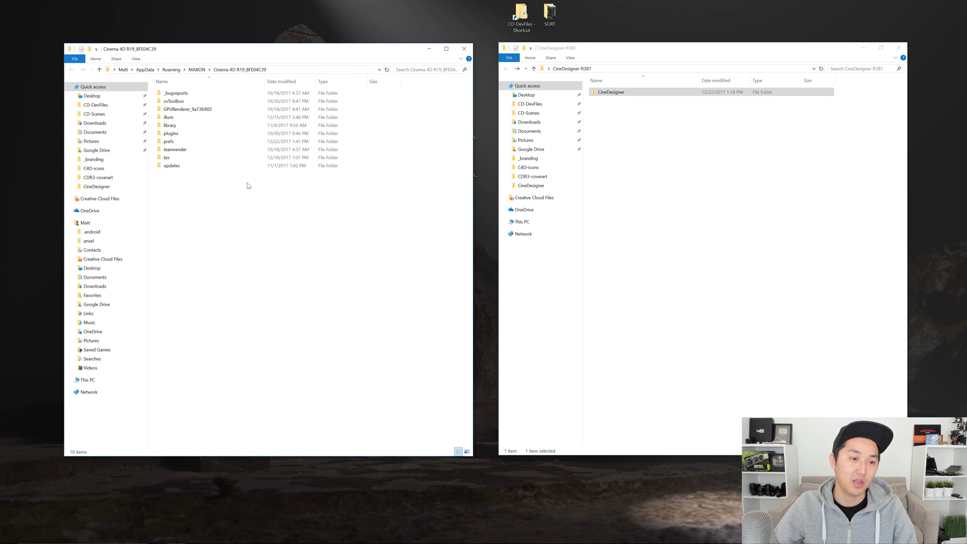
{"action": "double_click", "coordinate": [174, 134]}
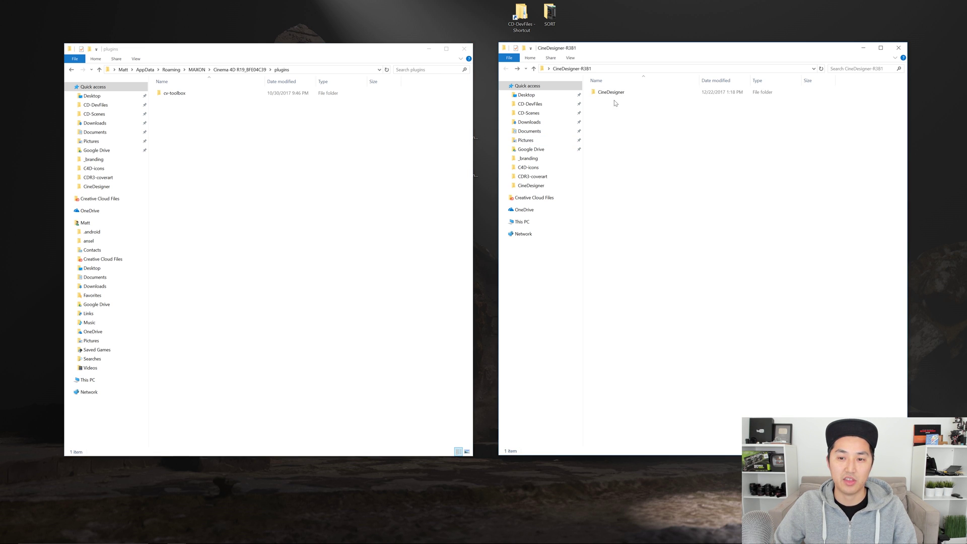
{"action": "left_click_drag", "start_coordinate": [612, 94], "coordinate": [660, 123]}
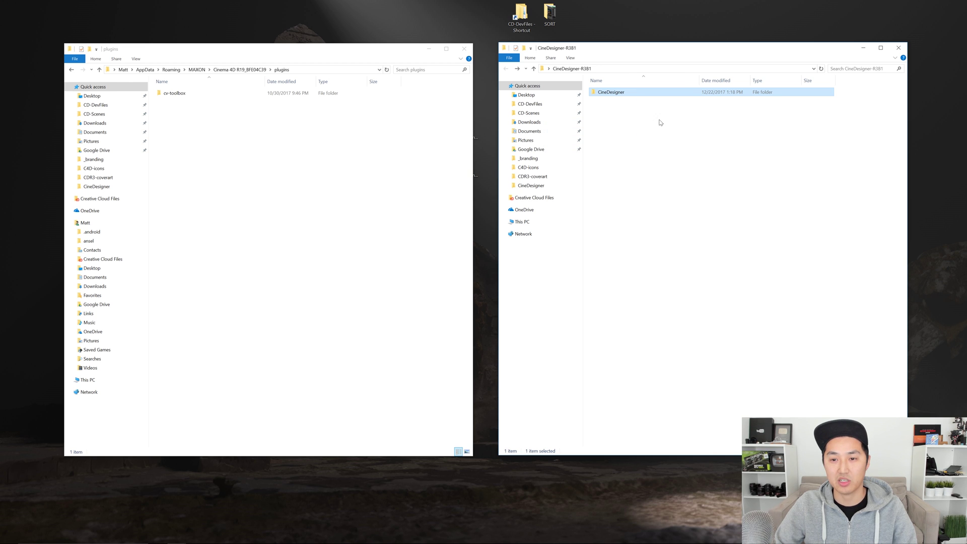
{"action": "left_click", "coordinate": [898, 48]}
{"action": "left_click", "coordinate": [464, 49]}
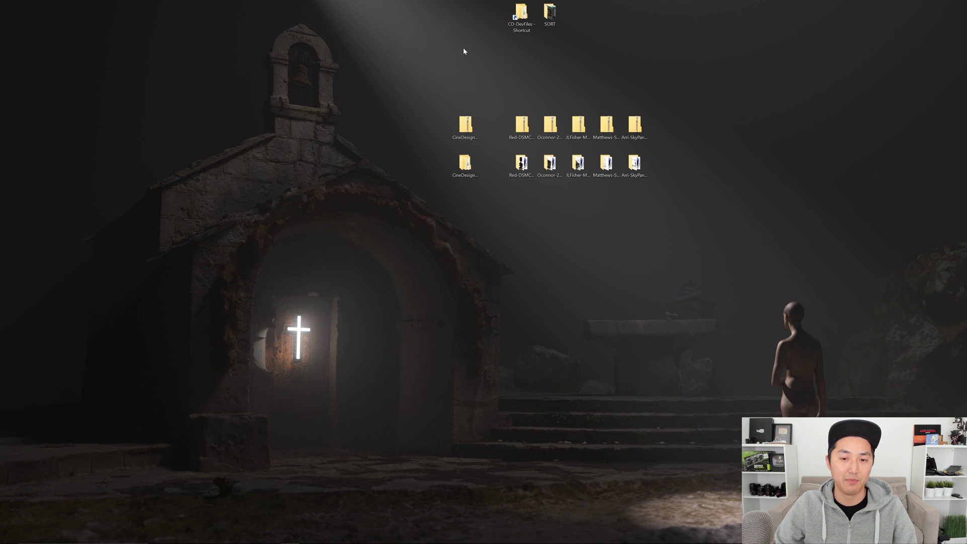
Step: Close Preferences, then launch and close CD Camera Truck from Plugins > CineDesigner
{"action": "key", "text": "alt+Tab"}
{"action": "key", "text": "alt+Tab"}
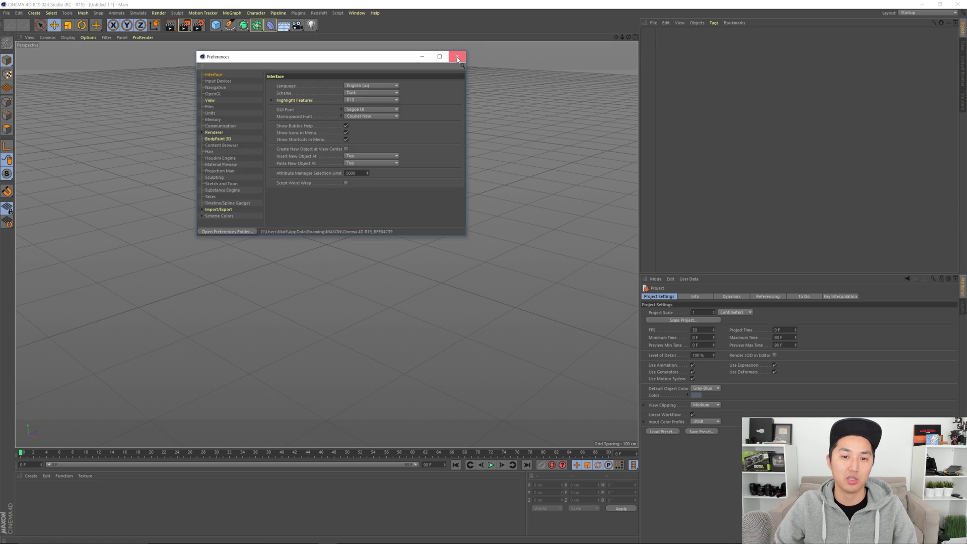
{"action": "left_click", "coordinate": [458, 57]}
{"action": "left_click", "coordinate": [300, 15]}
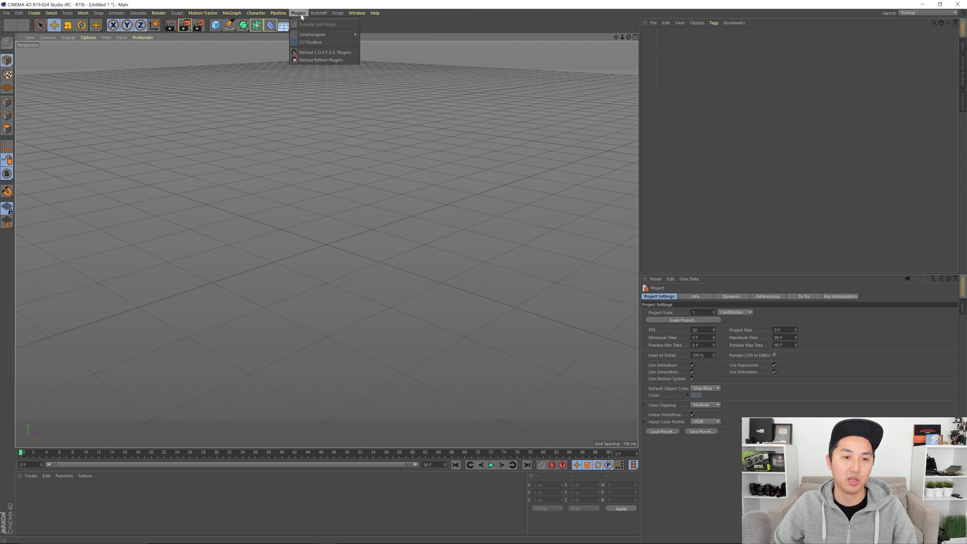
{"action": "mouse_move", "coordinate": [317, 36]}
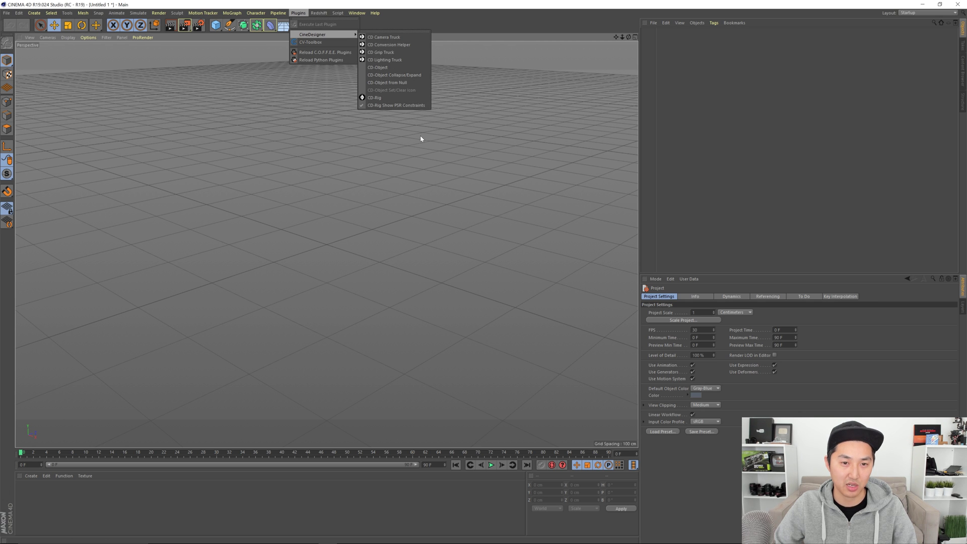
{"action": "left_click", "coordinate": [392, 40]}
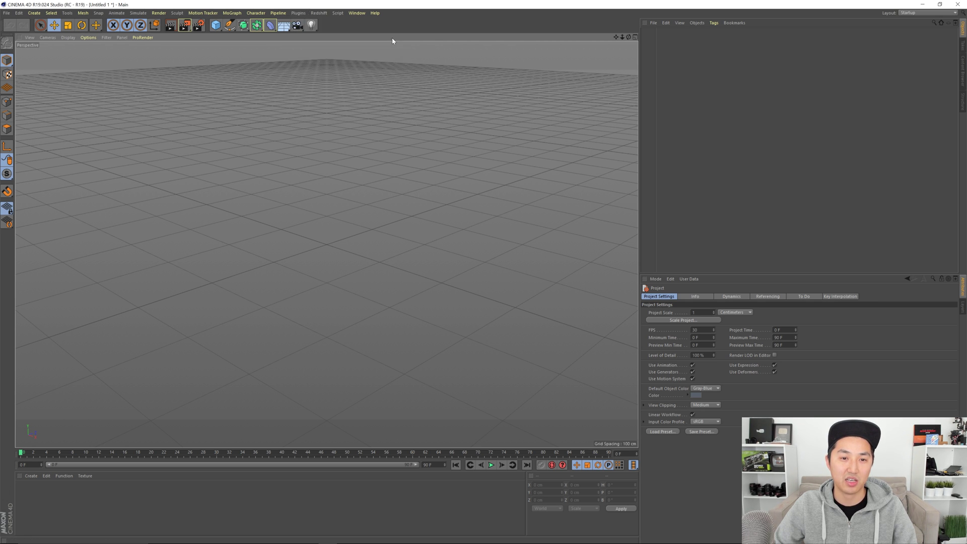
{"action": "left_click_drag", "start_coordinate": [390, 11], "coordinate": [473, 101]}
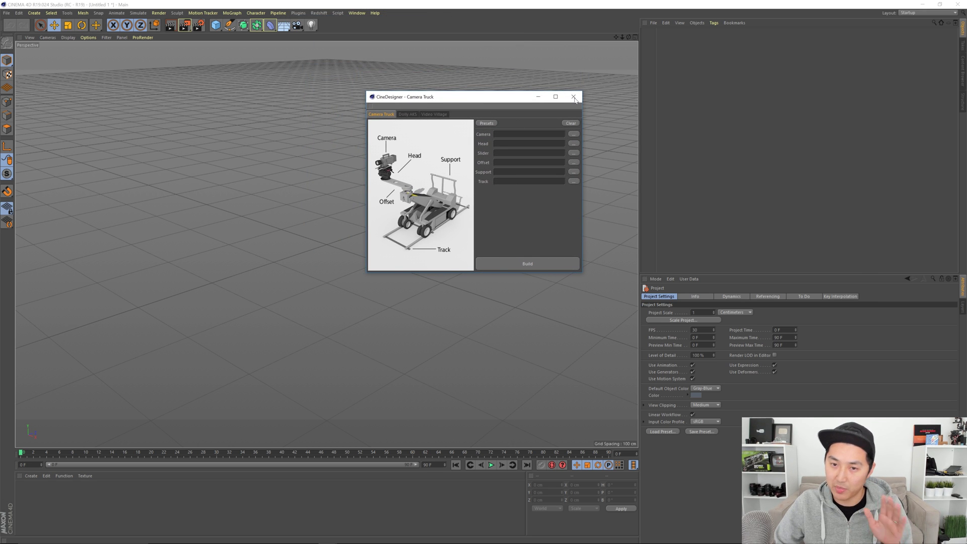
{"action": "left_click", "coordinate": [574, 97]}
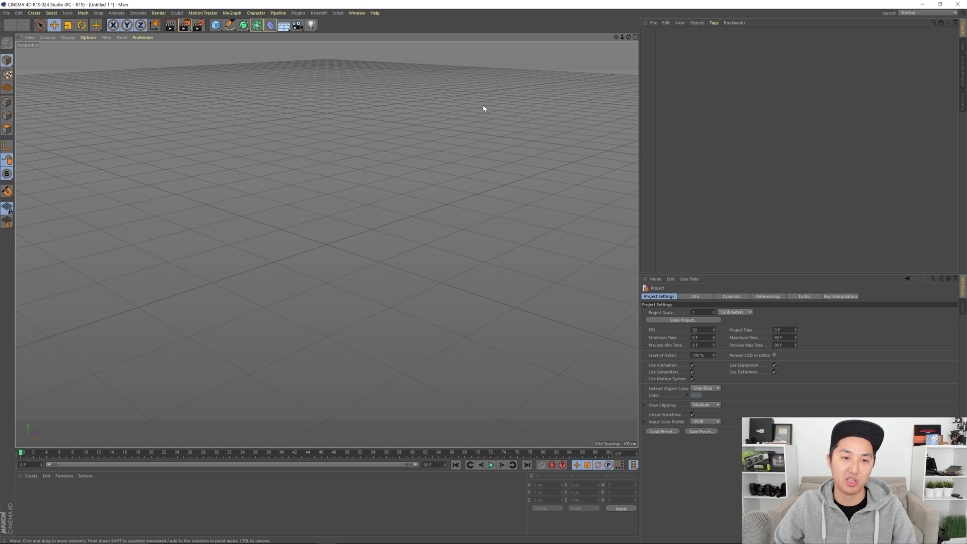
{"action": "left_click", "coordinate": [298, 13]}
{"action": "mouse_move", "coordinate": [349, 37]}
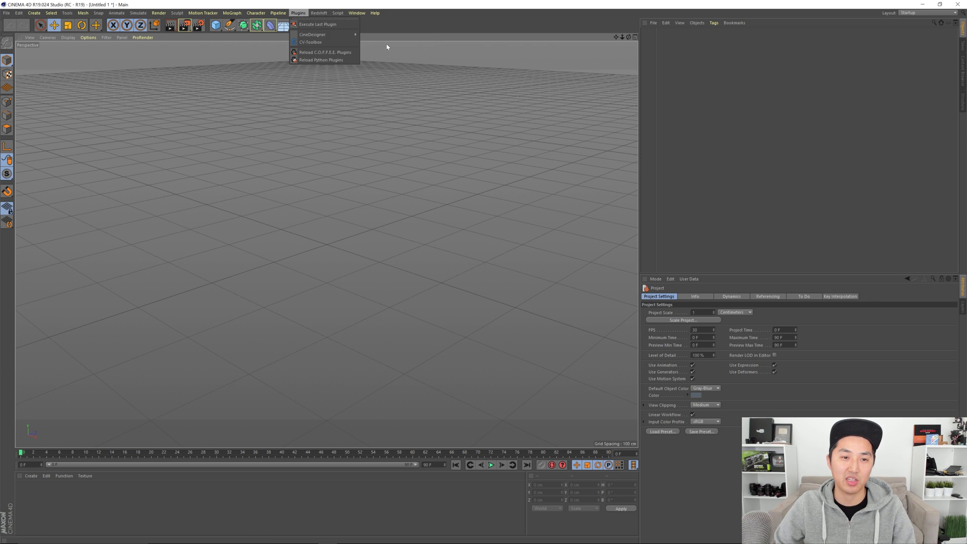
{"action": "left_click", "coordinate": [749, 60]}
Step: Show the desktop and open the Red-DSMC camera preset folder
{"action": "left_click", "coordinate": [920, 4]}
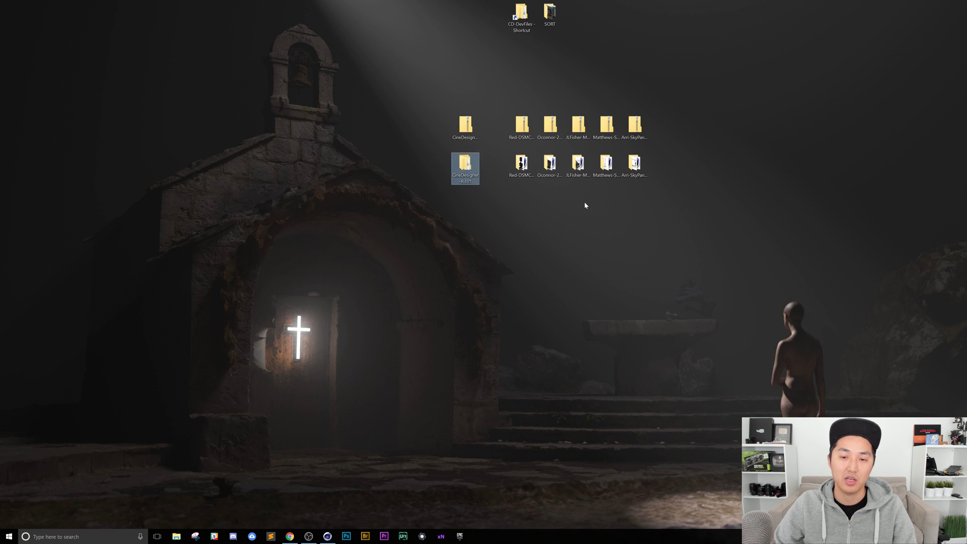
{"action": "left_click_drag", "start_coordinate": [504, 100], "coordinate": [708, 134]}
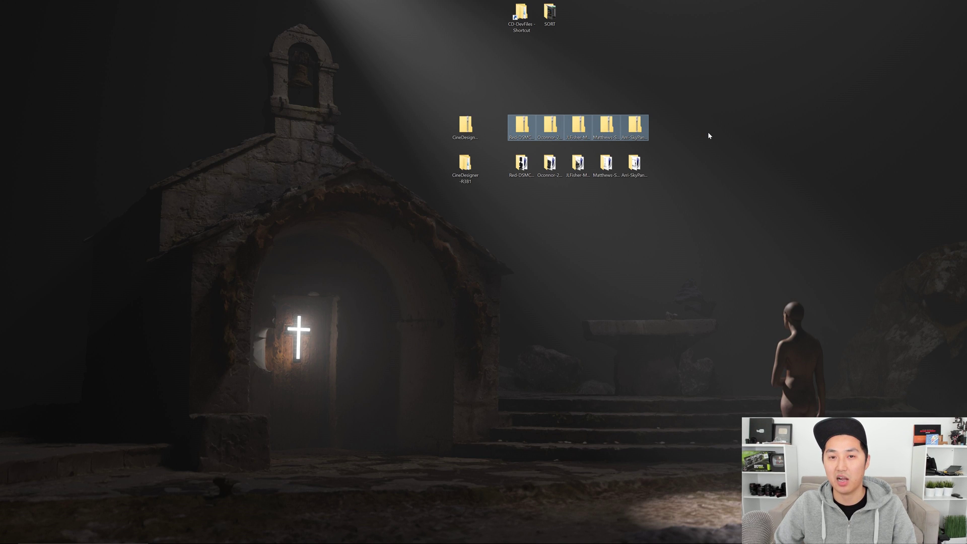
{"action": "left_click", "coordinate": [708, 135]}
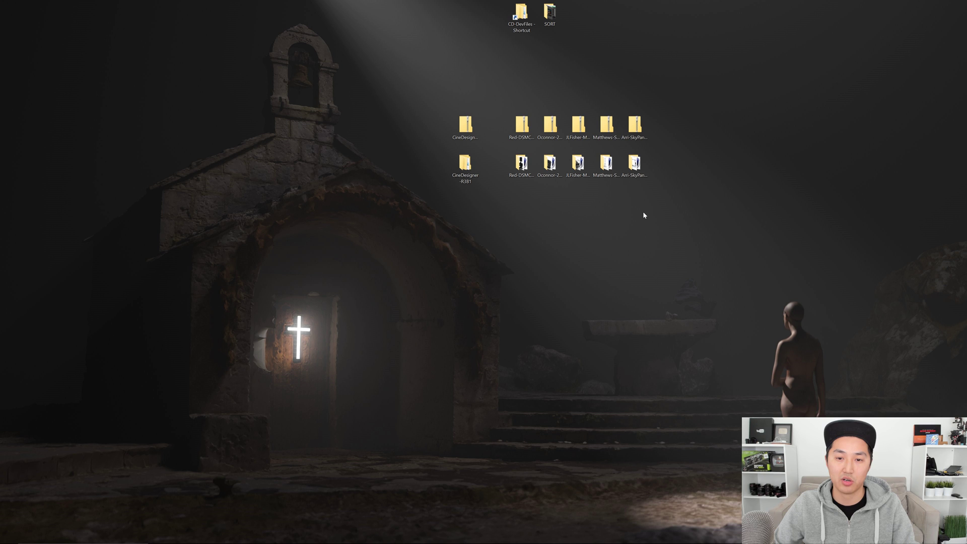
{"action": "left_click_drag", "start_coordinate": [530, 99], "coordinate": [524, 129]}
{"action": "left_click_drag", "start_coordinate": [549, 81], "coordinate": [554, 133]}
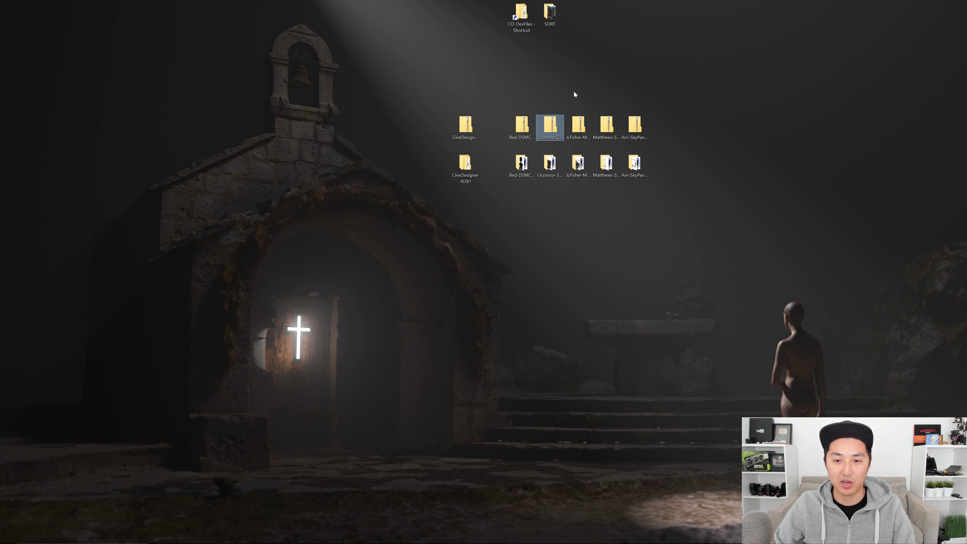
{"action": "left_click_drag", "start_coordinate": [574, 95], "coordinate": [577, 132]}
{"action": "left_click_drag", "start_coordinate": [601, 83], "coordinate": [606, 132]}
{"action": "left_click_drag", "start_coordinate": [632, 85], "coordinate": [633, 132]}
{"action": "left_click", "coordinate": [524, 169]}
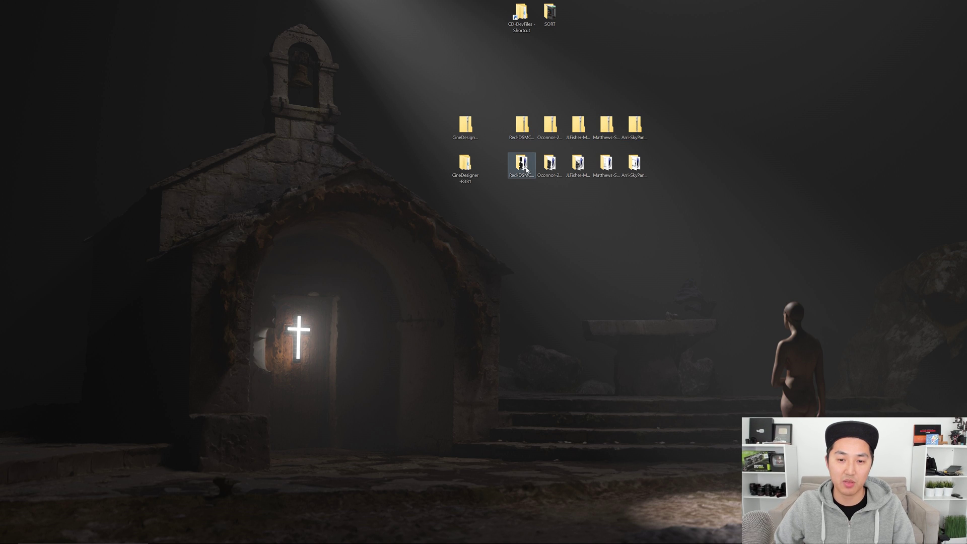
{"action": "double_click", "coordinate": [526, 170]}
Step: Open the Red-DSMC2-v01.c4d scene from that folder in Cinema 4D
{"action": "left_click_drag", "start_coordinate": [352, 55], "coordinate": [341, 51]}
{"action": "left_click", "coordinate": [160, 94]}
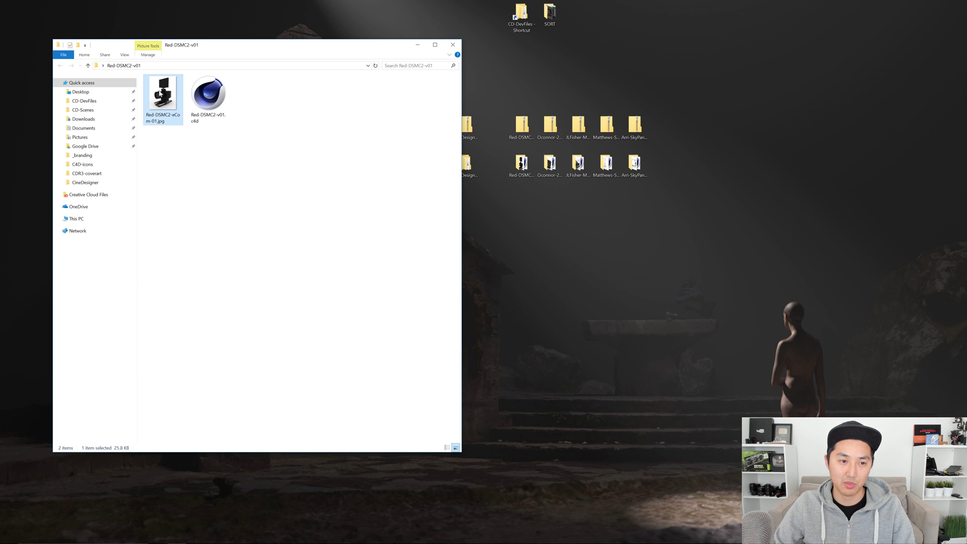
{"action": "left_click", "coordinate": [226, 94]}
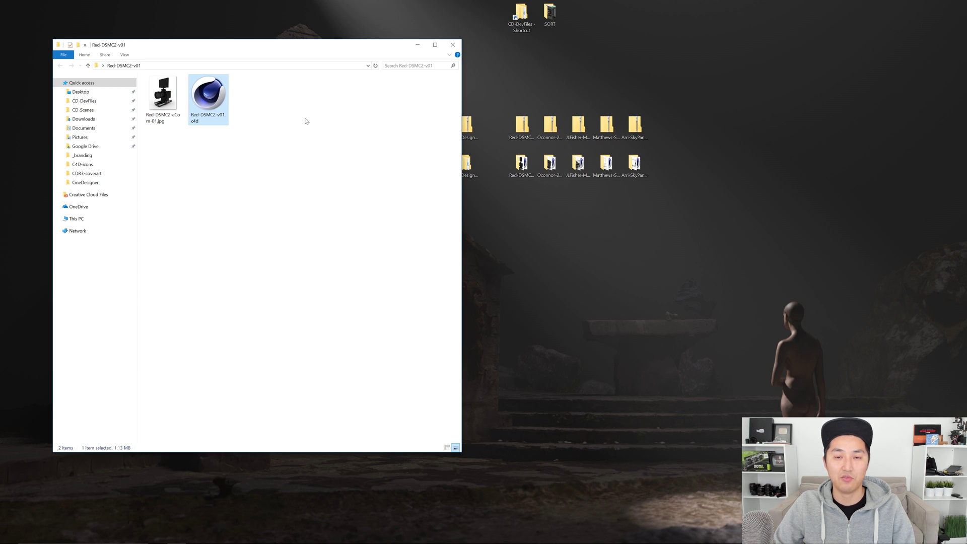
{"action": "left_click", "coordinate": [307, 121]}
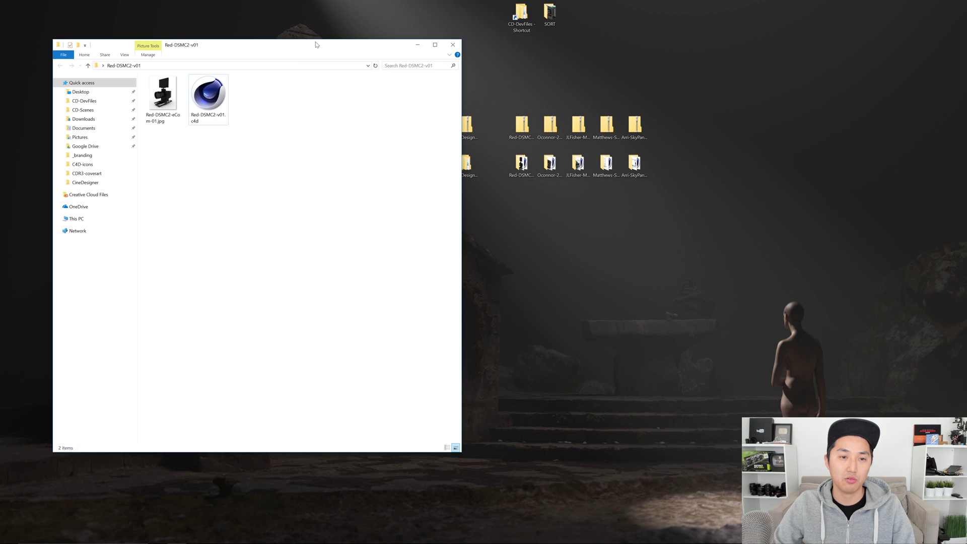
{"action": "mouse_move", "coordinate": [315, 48]}
{"action": "left_mouse_down"}
{"action": "mouse_move", "coordinate": [276, 43]}
{"action": "mouse_move", "coordinate": [320, 47]}
{"action": "left_mouse_up"}
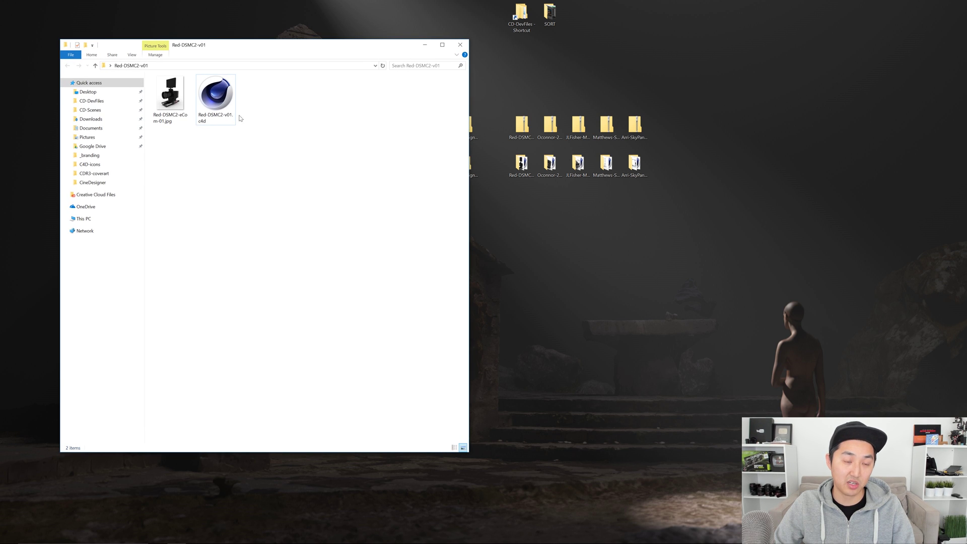
{"action": "left_click", "coordinate": [223, 99]}
{"action": "double_click", "coordinate": [223, 99]}
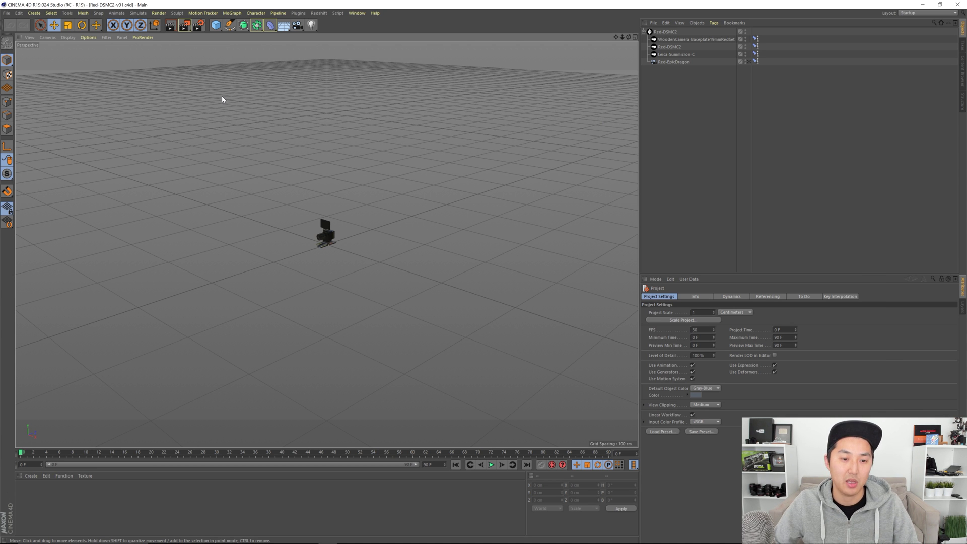
{"action": "scroll", "coordinate": [332, 231], "scroll_direction": "up", "scroll_amount": 10}
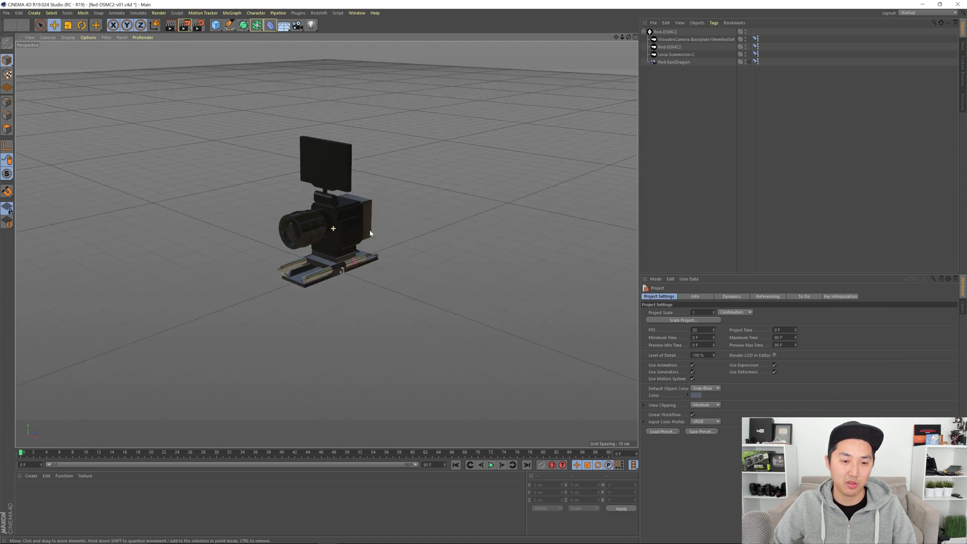
{"action": "mouse_move", "coordinate": [390, 264]}
{"action": "left_mouse_down", "text": "alt"}
{"action": "mouse_move", "coordinate": [351, 243]}
{"action": "mouse_move", "coordinate": [340, 253]}
{"action": "mouse_move", "coordinate": [399, 252]}
{"action": "left_mouse_up", "text": "alt"}
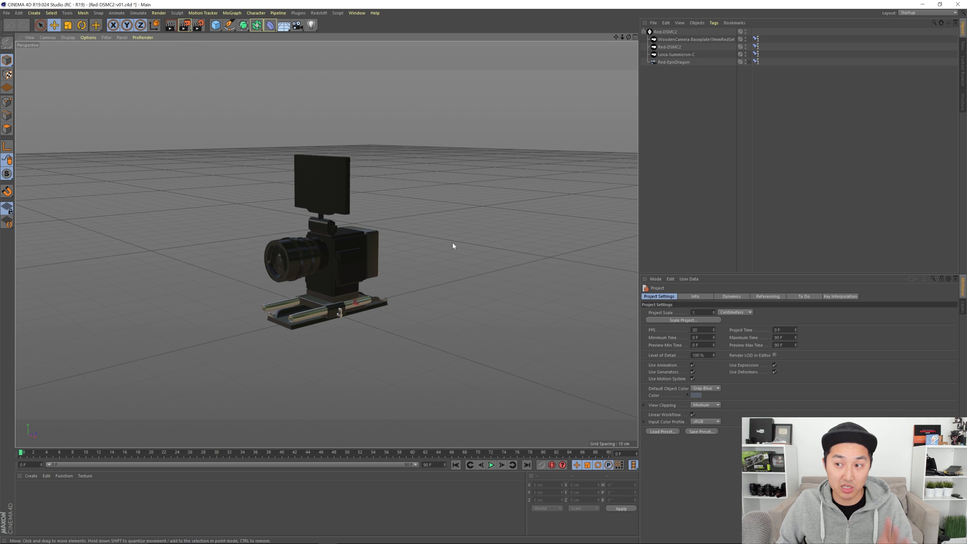
{"action": "left_click", "coordinate": [357, 13]}
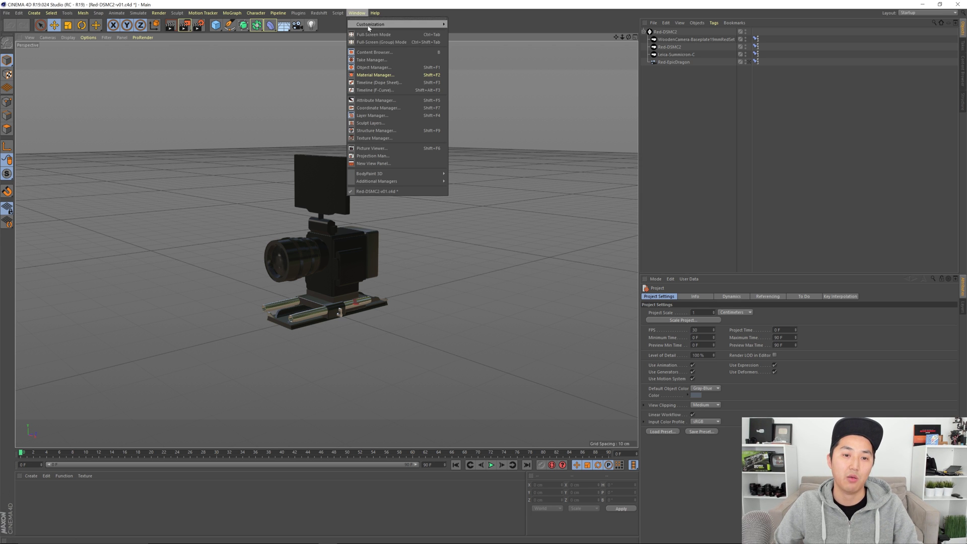
{"action": "left_click", "coordinate": [383, 52]}
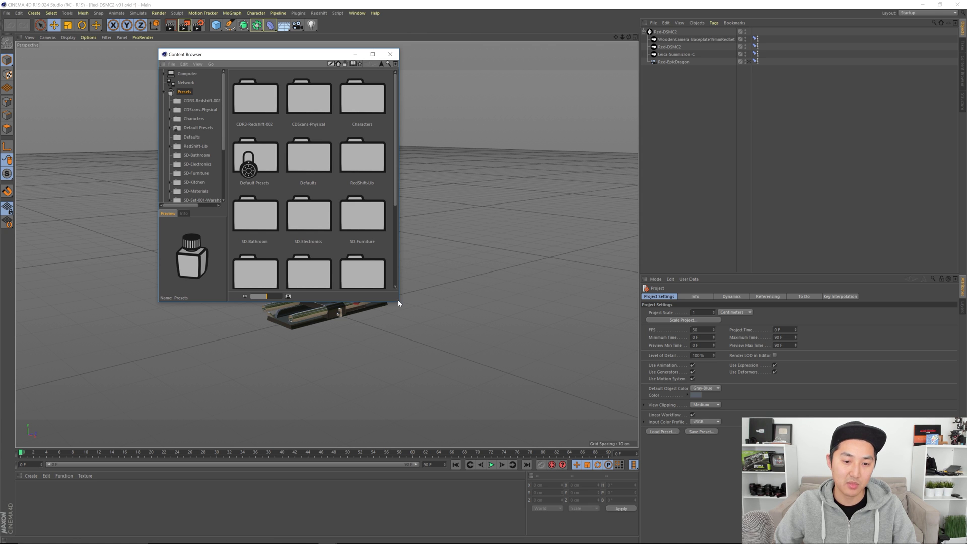
{"action": "left_click_drag", "start_coordinate": [398, 301], "coordinate": [615, 428]}
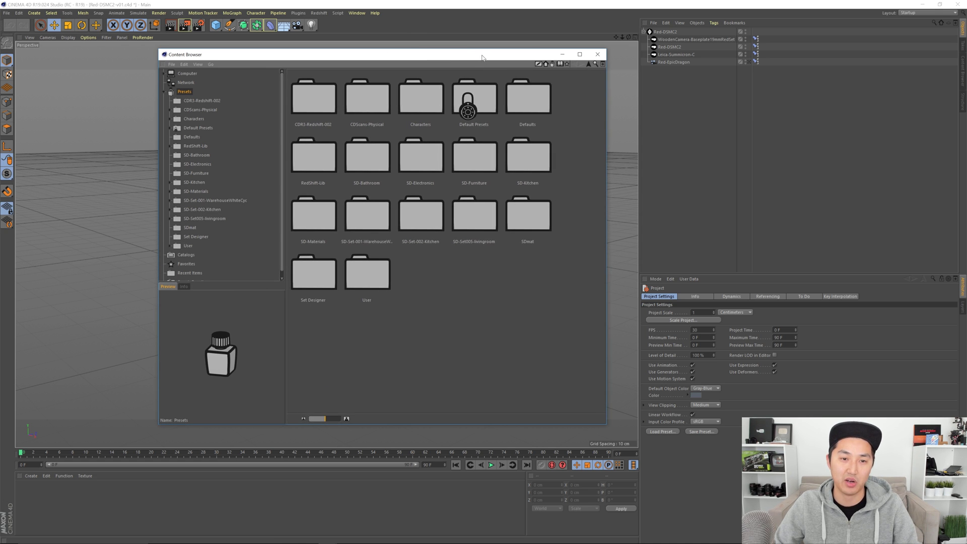
{"action": "left_click_drag", "start_coordinate": [482, 57], "coordinate": [442, 58]}
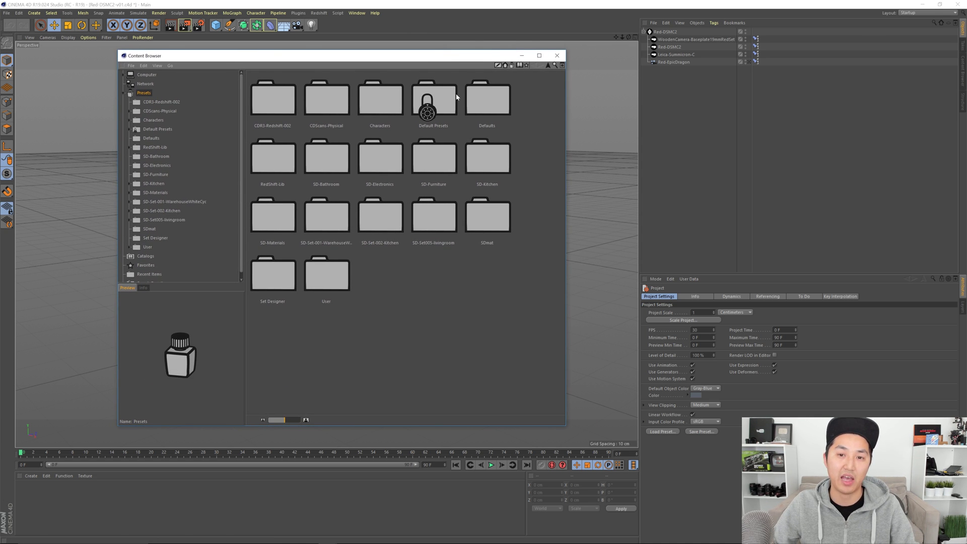
{"action": "left_click", "coordinate": [556, 55]}
{"action": "left_click", "coordinate": [963, 79]}
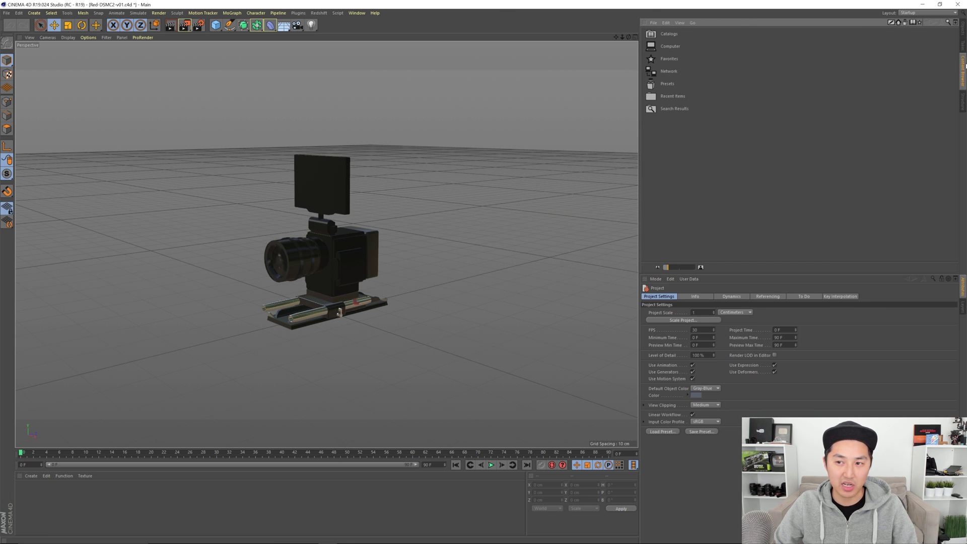
{"action": "left_click", "coordinate": [963, 31]}
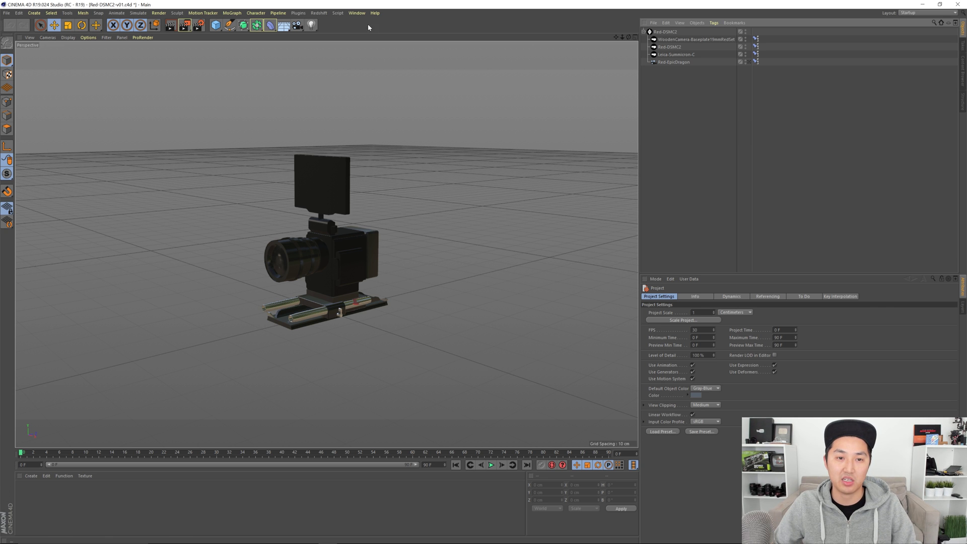
{"action": "left_click", "coordinate": [357, 13]}
{"action": "mouse_move", "coordinate": [373, 25]}
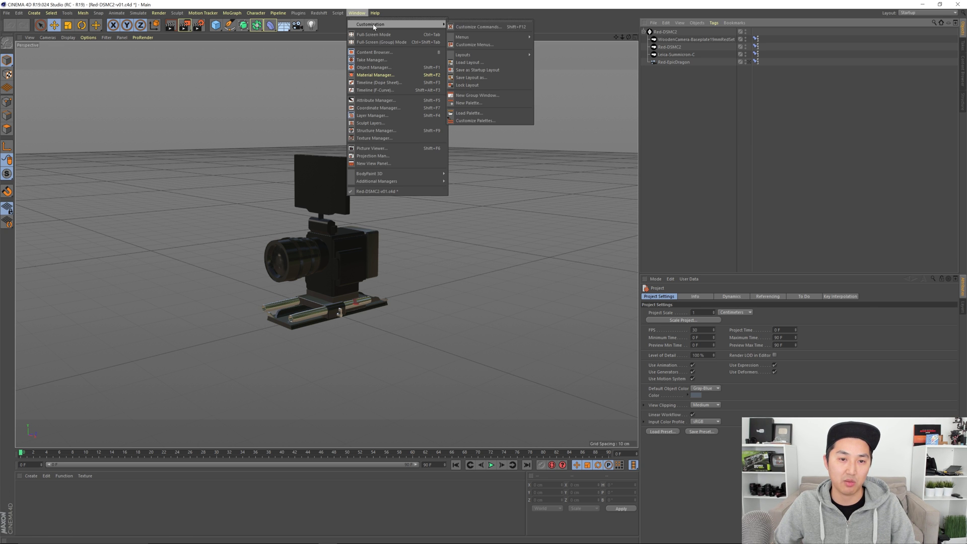
{"action": "left_click", "coordinate": [490, 27]}
{"action": "left_click_drag", "start_coordinate": [135, 136], "coordinate": [463, 67]}
{"action": "type", "text": "contr"}
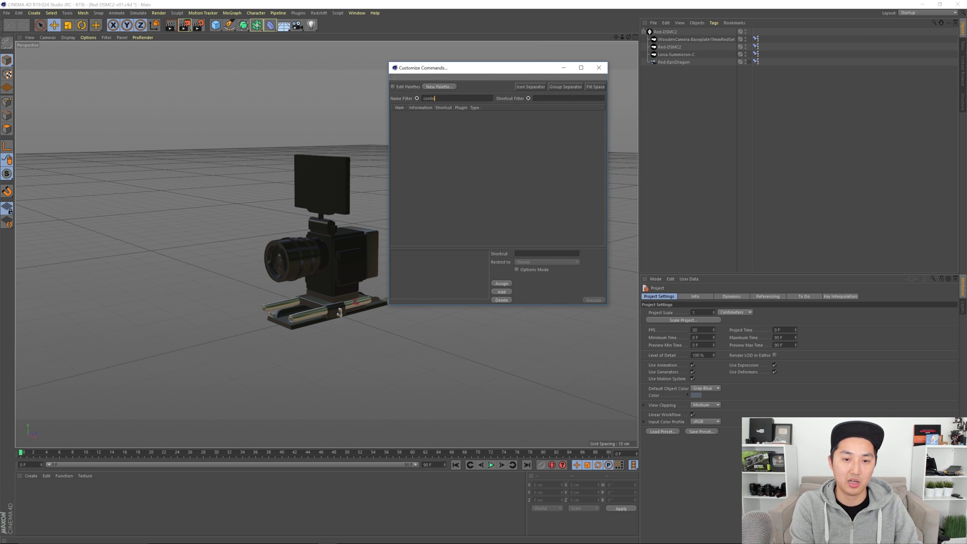
{"action": "key", "text": "BackSpace"}
{"action": "key", "text": "BackSpace"}
{"action": "type", "text": "ent bro"}
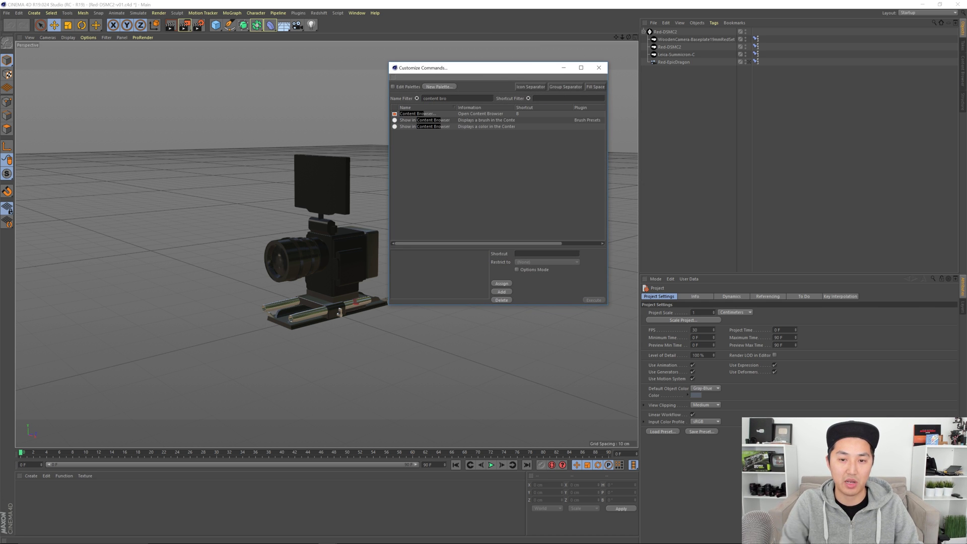
{"action": "left_click", "coordinate": [431, 114]}
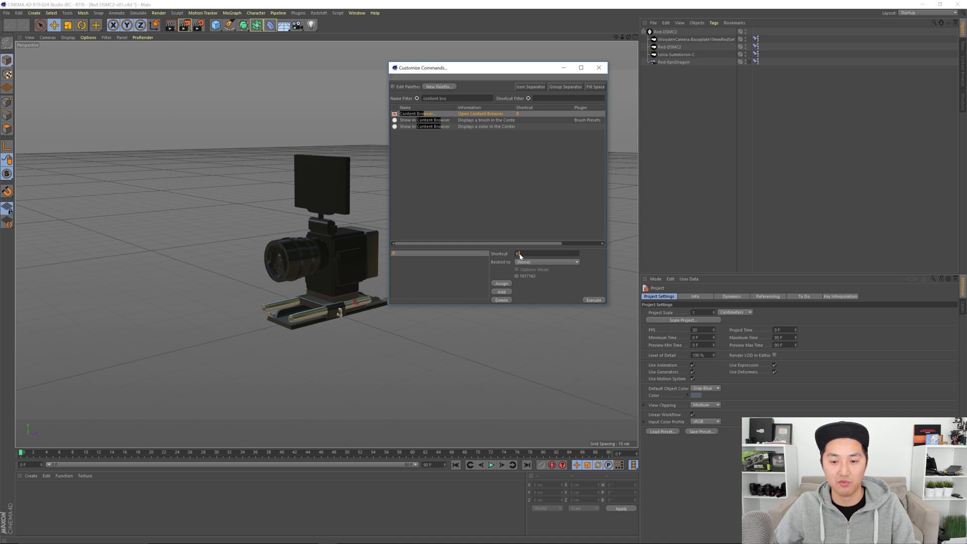
{"action": "left_click", "coordinate": [599, 67]}
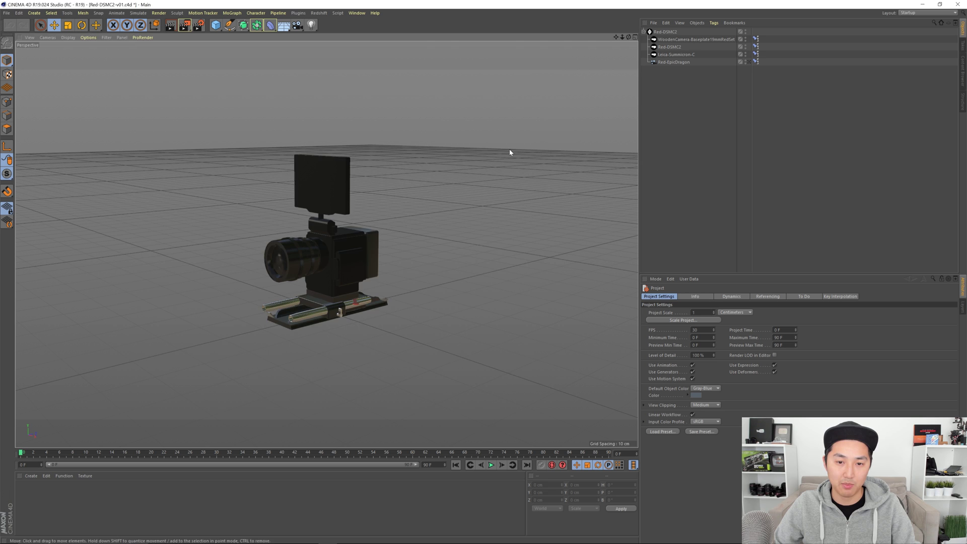
{"action": "key", "text": "shift+F8"}
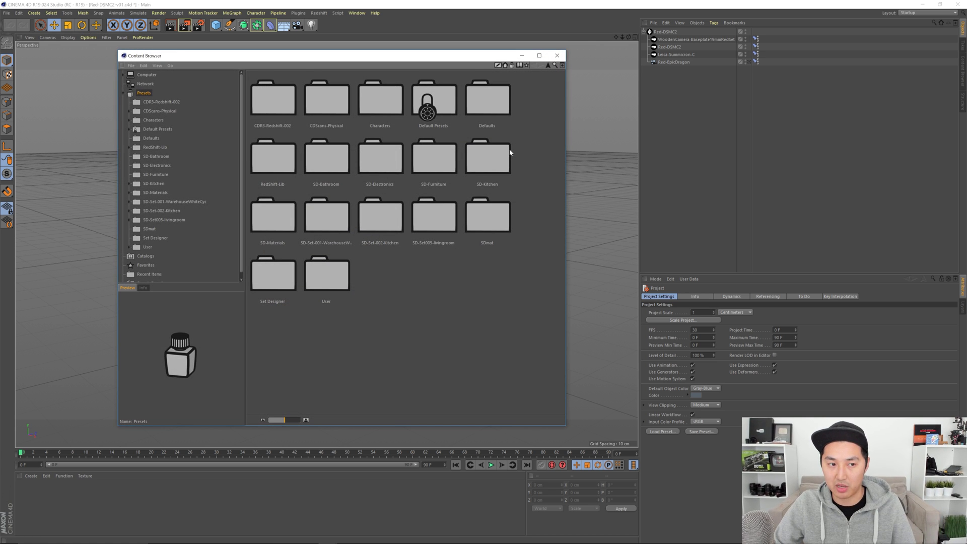
{"action": "left_click", "coordinate": [557, 55]}
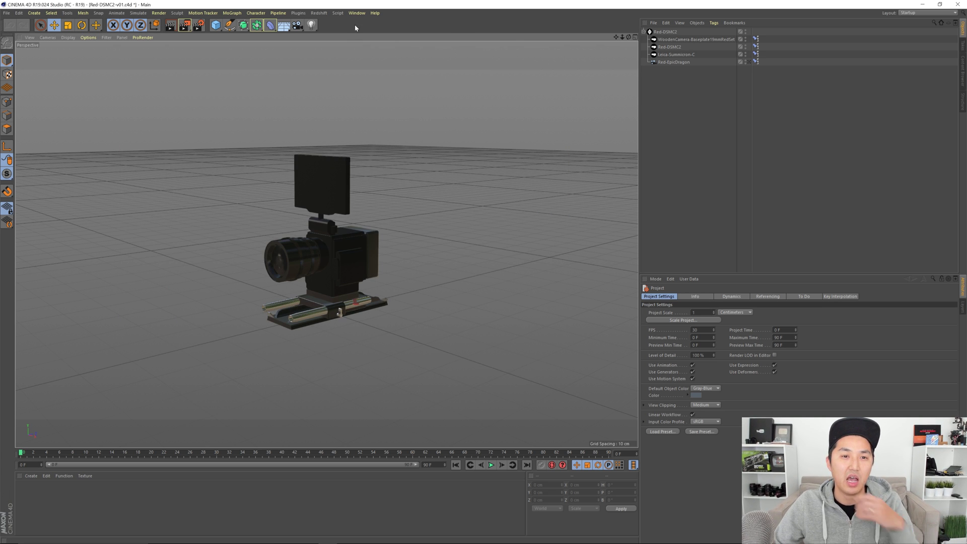
{"action": "left_click", "coordinate": [356, 13]}
{"action": "mouse_move", "coordinate": [379, 24]}
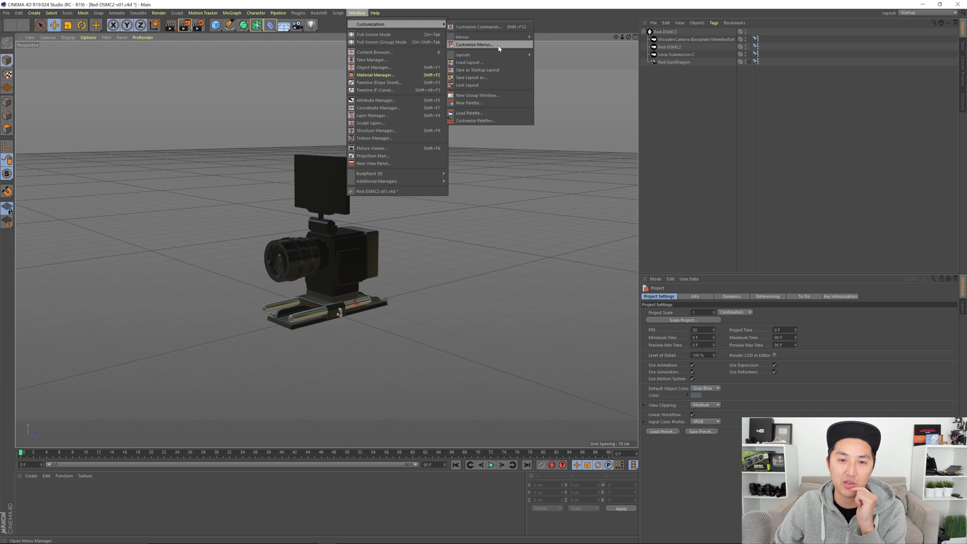
{"action": "mouse_move", "coordinate": [496, 56]}
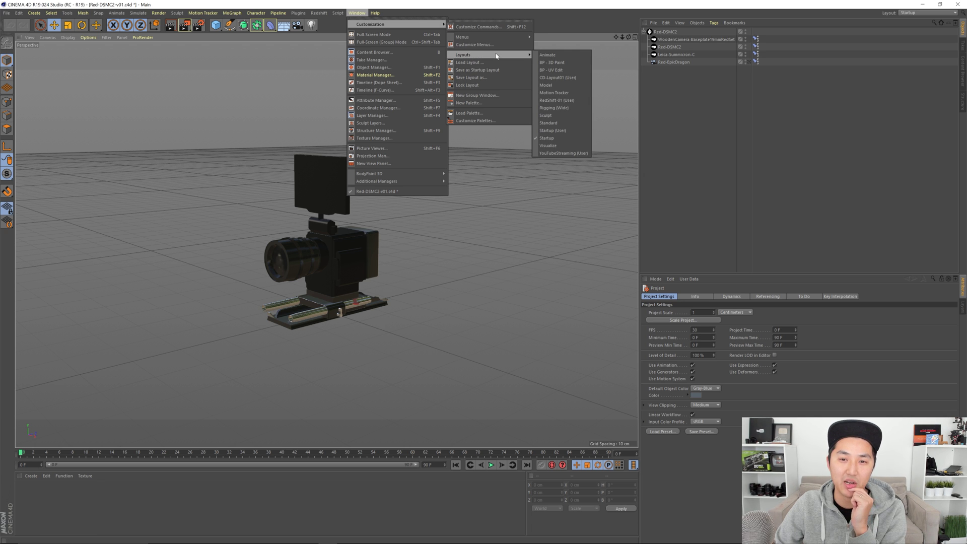
{"action": "left_click", "coordinate": [499, 174]}
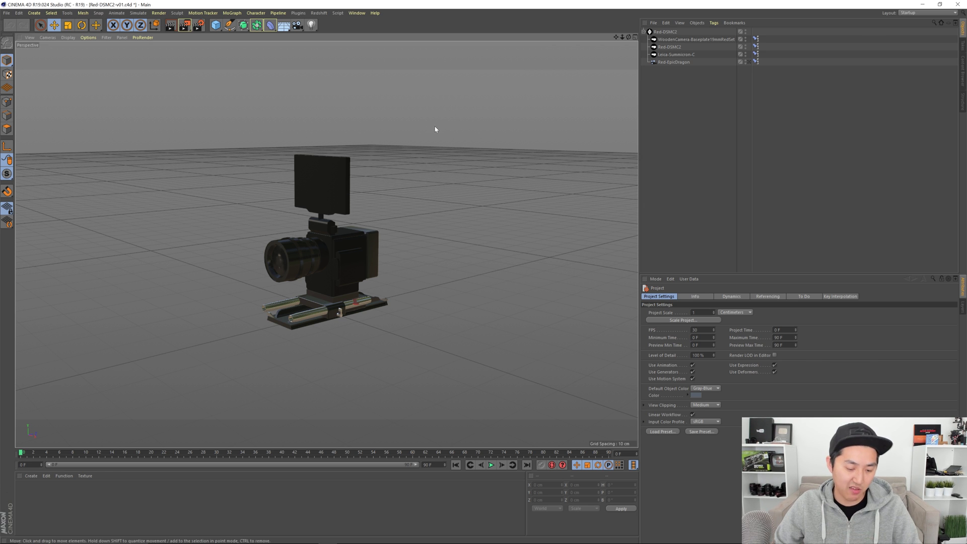
{"action": "key", "text": "shift+F8"}
{"action": "left_click", "coordinate": [561, 57]}
{"action": "key", "text": "shift+F8"}
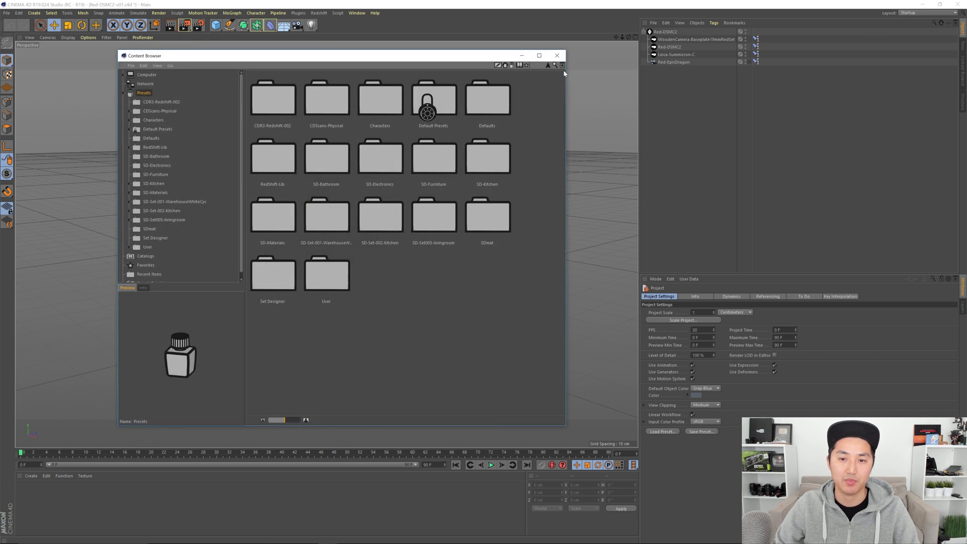
{"action": "left_click", "coordinate": [561, 57]}
{"action": "key", "text": "shift+F8"}
{"action": "left_click", "coordinate": [557, 57]}
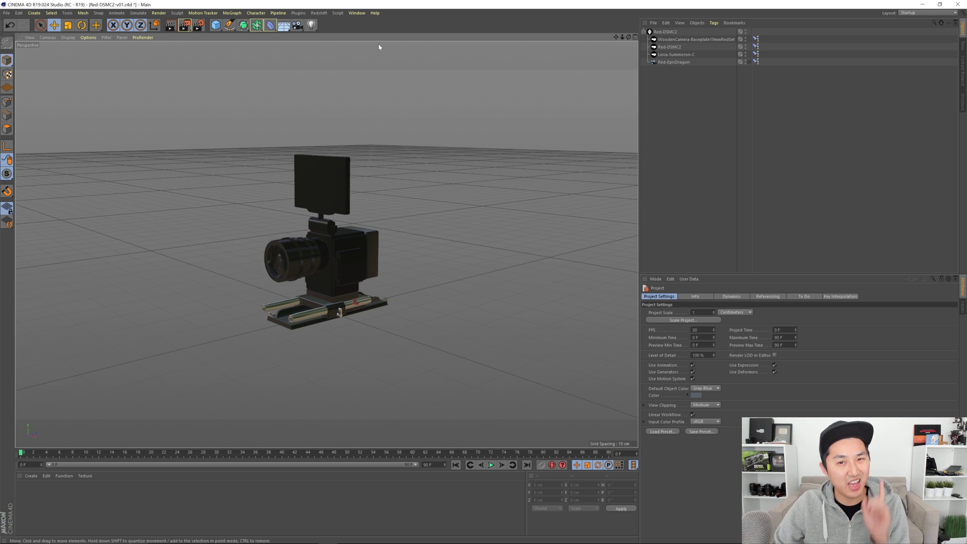
Step: Filter Customize Commands by 'cd', drag CD-Rig onto the top toolbar, and close the dialog
{"action": "left_click", "coordinate": [358, 14]}
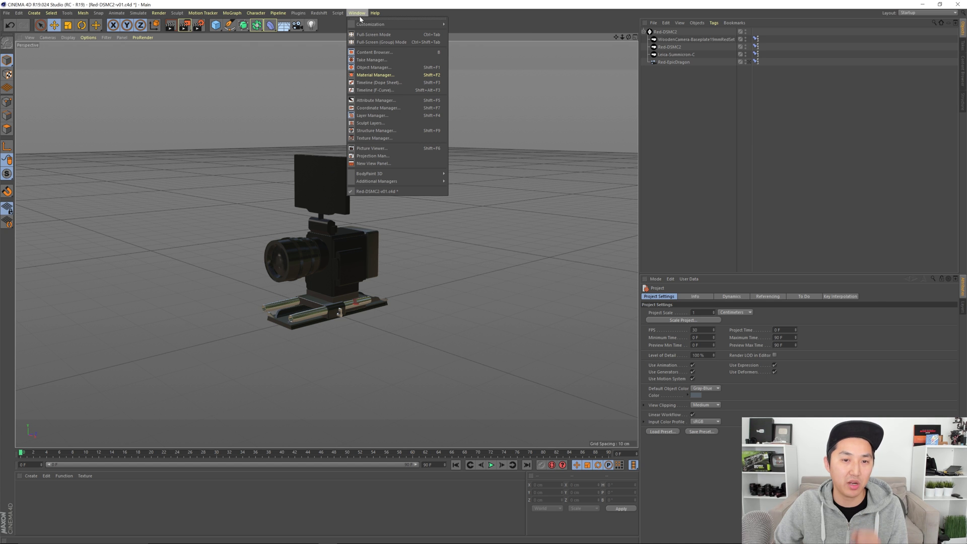
{"action": "mouse_move", "coordinate": [403, 24]}
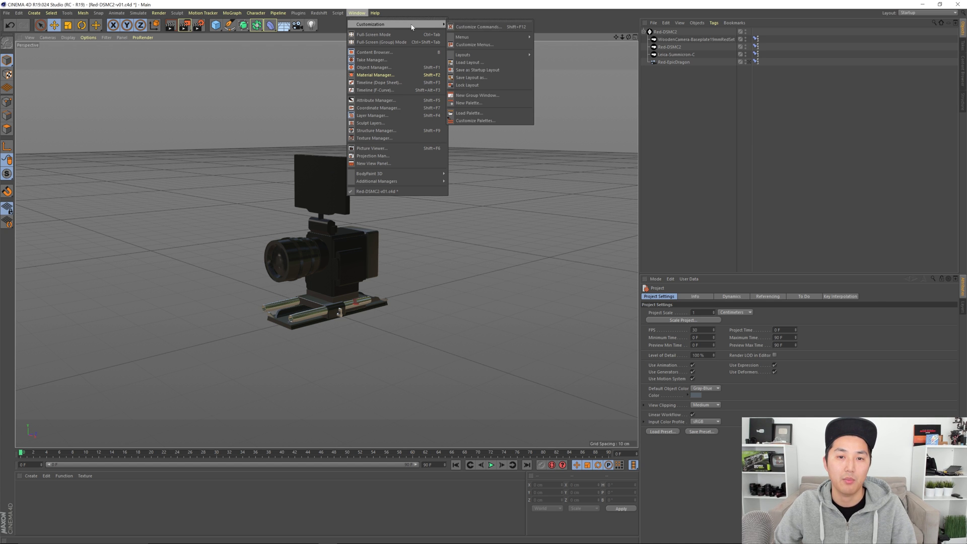
{"action": "left_click", "coordinate": [489, 122]}
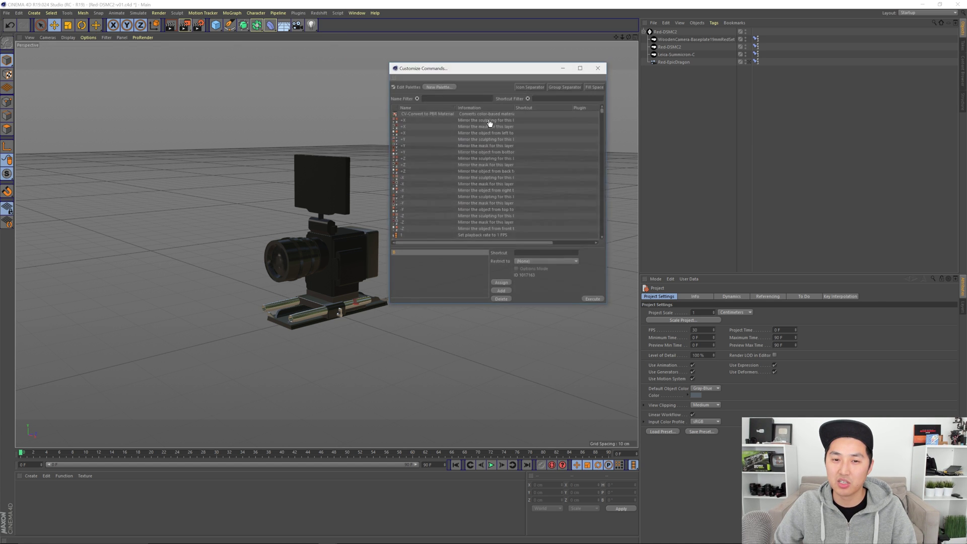
{"action": "left_click_drag", "start_coordinate": [502, 69], "coordinate": [464, 81]}
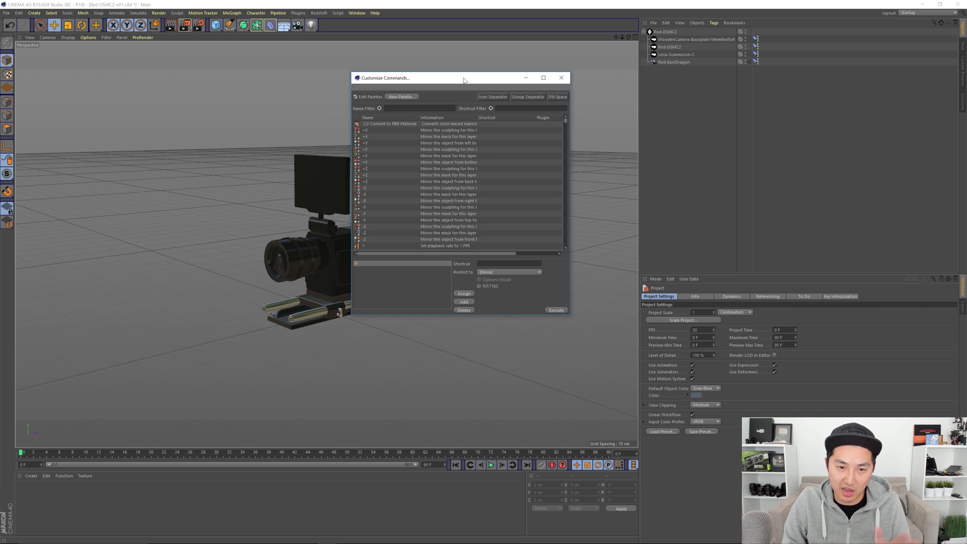
{"action": "left_click", "coordinate": [429, 109]}
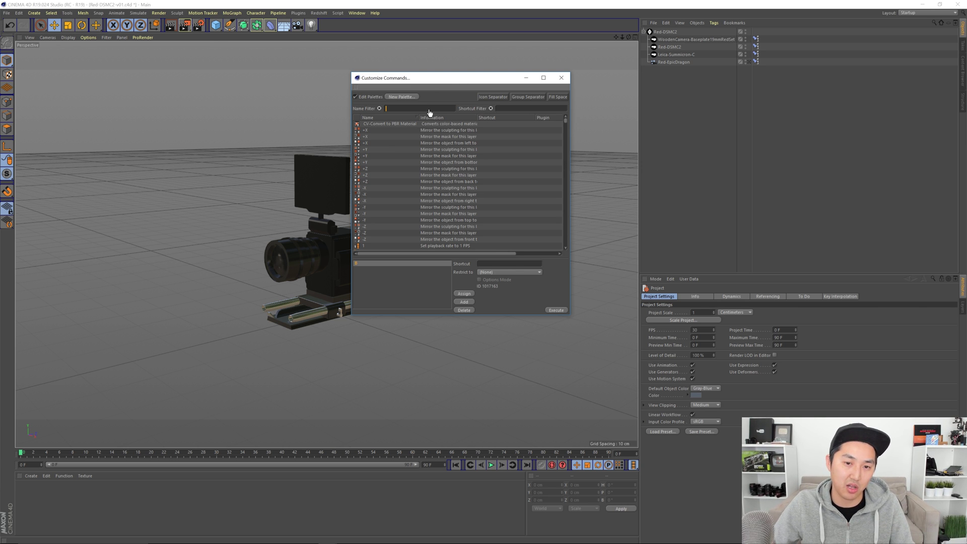
{"action": "type", "text": "cd"}
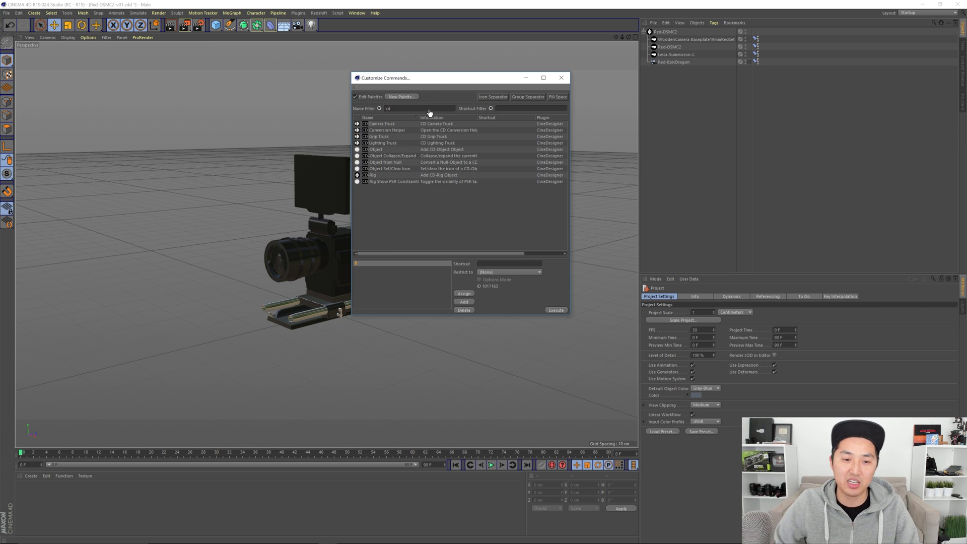
{"action": "left_click", "coordinate": [366, 176]}
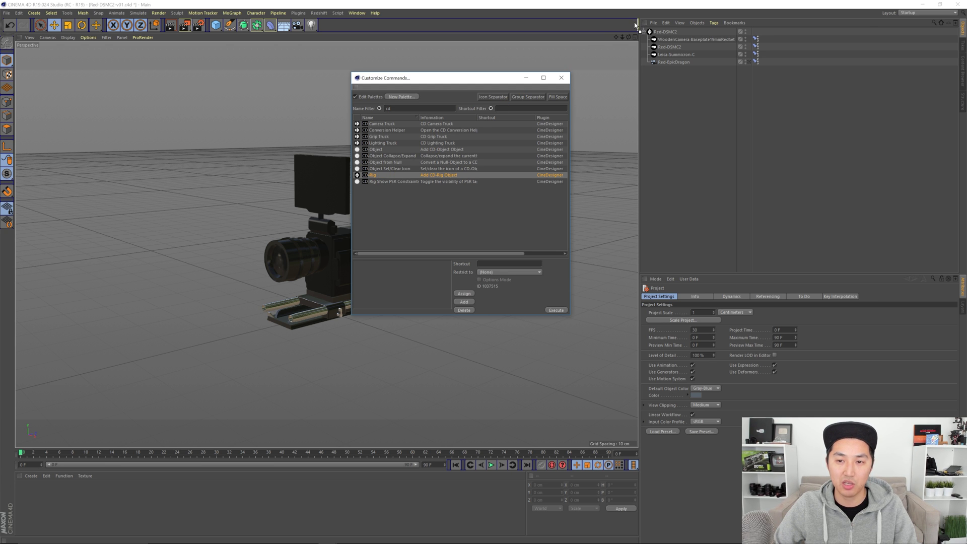
{"action": "left_click_drag", "start_coordinate": [636, 26], "coordinate": [631, 25]}
{"action": "left_click", "coordinate": [564, 78]}
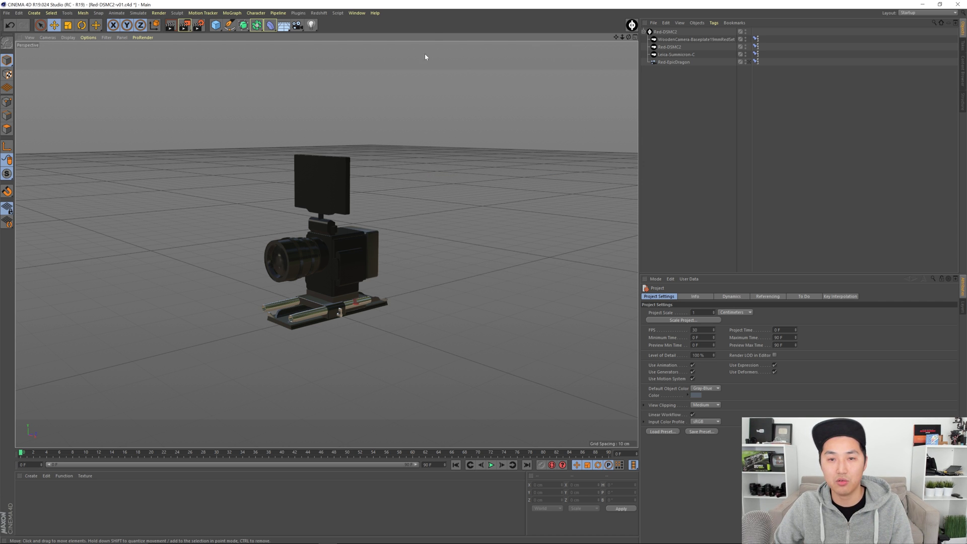
Step: Save the current interface as the startup layout
{"action": "left_click", "coordinate": [357, 12]}
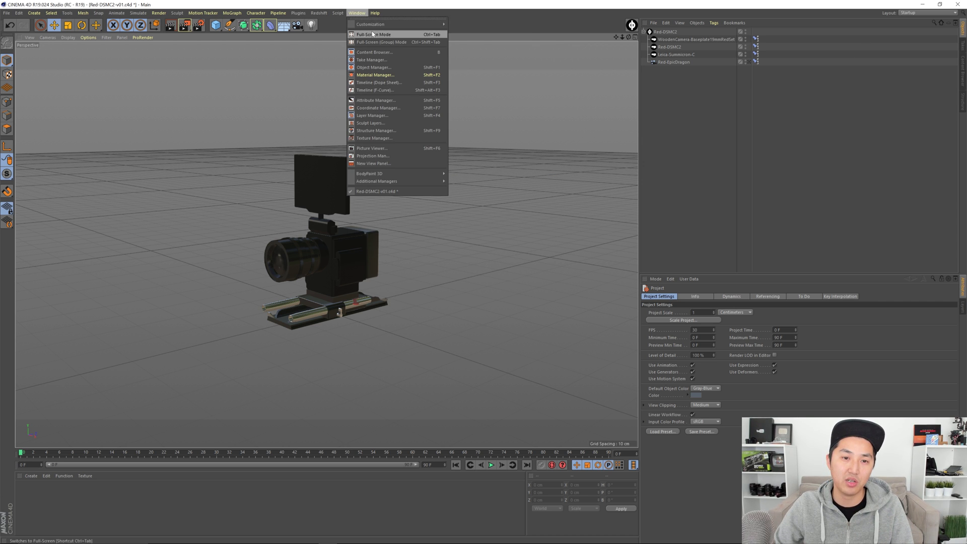
{"action": "mouse_move", "coordinate": [397, 24]}
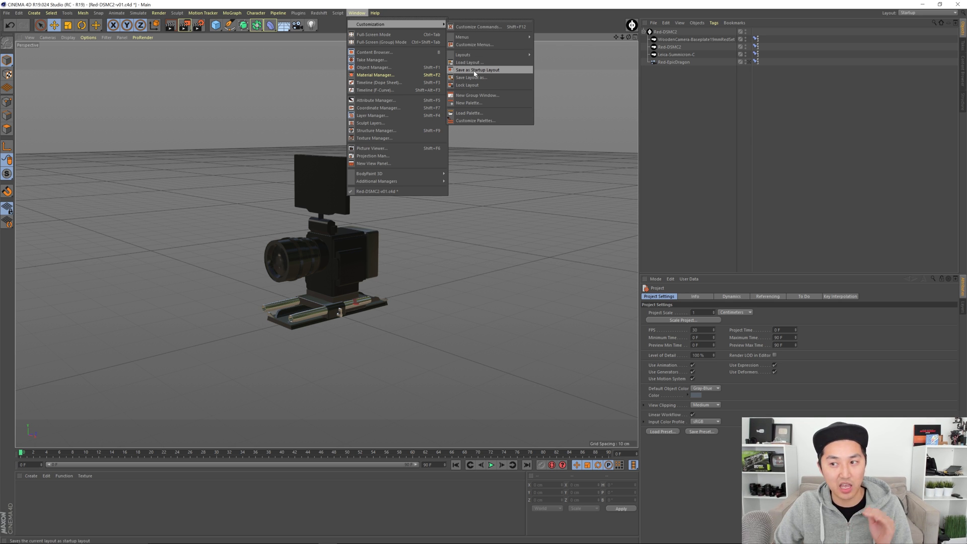
{"action": "left_click", "coordinate": [579, 88]}
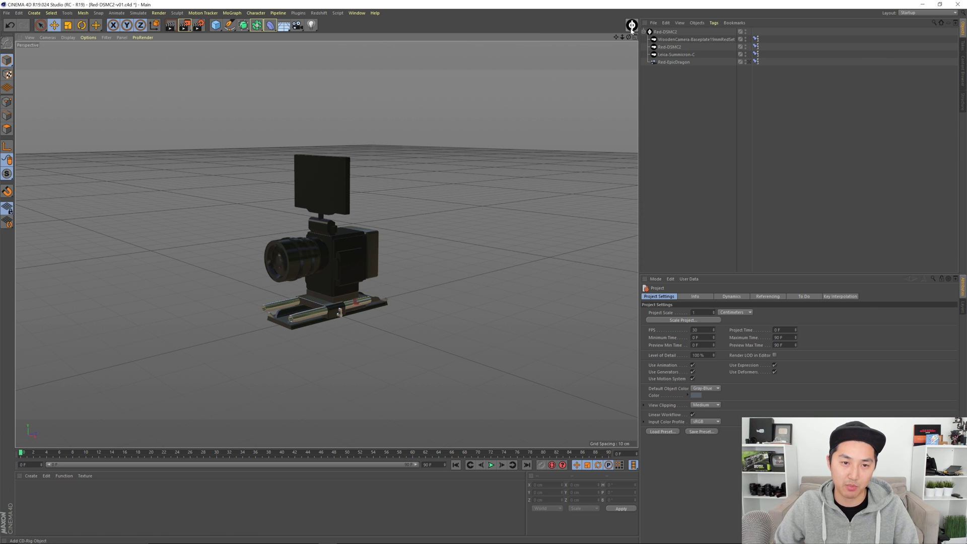
Step: Open the Content Browser with Shift+F8
{"action": "key", "text": "shift+F8"}
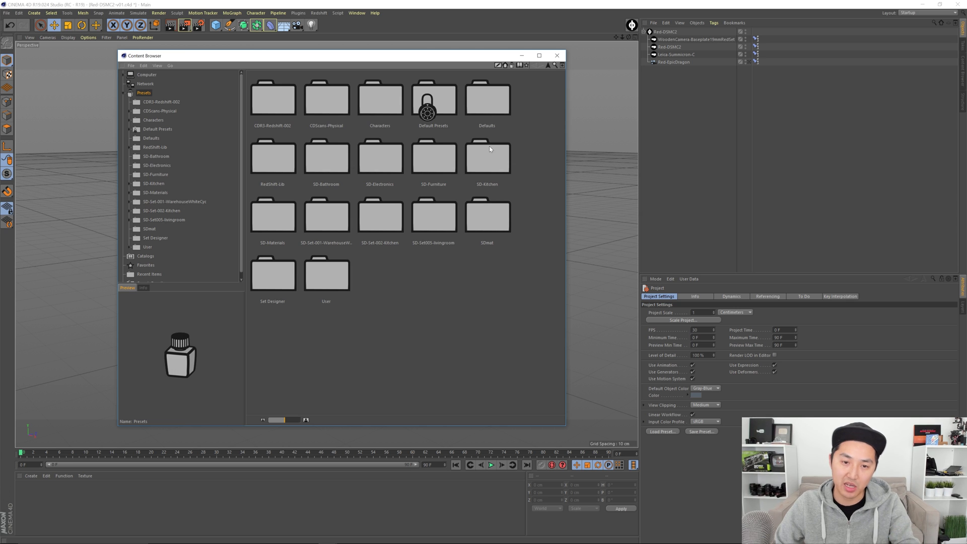
{"action": "key", "text": "shift+F8"}
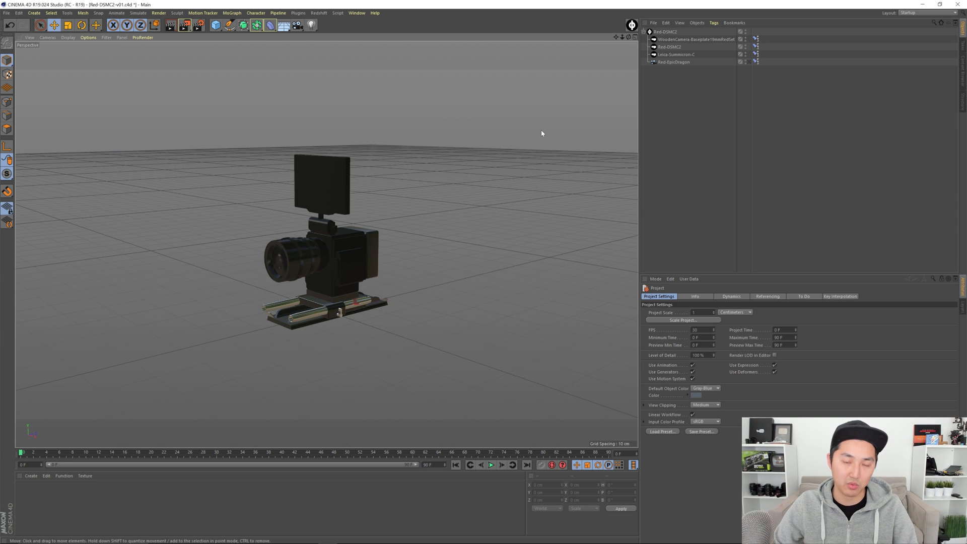
{"action": "key", "text": "shift+F8"}
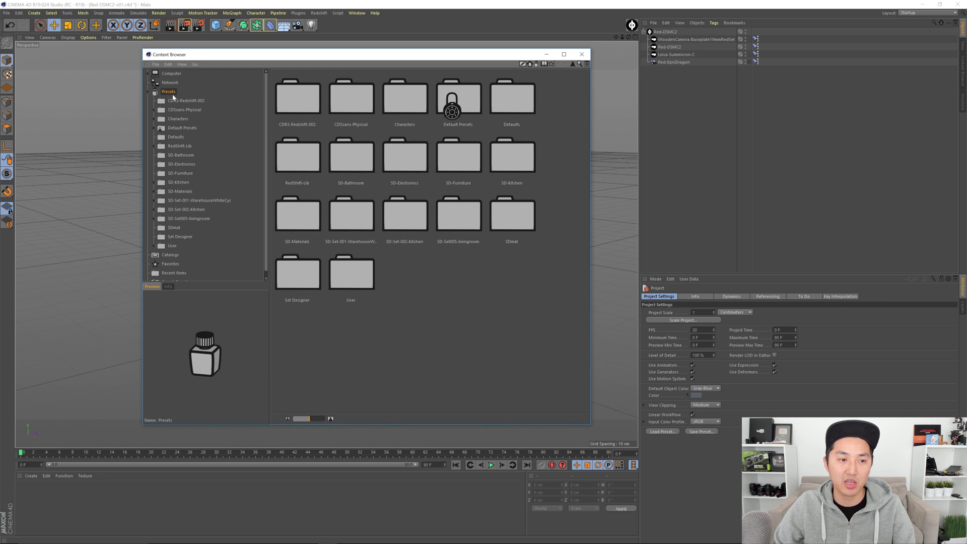
Step: Create a new preset library named CDR3-Physical from the Content Browser's File menu
{"action": "left_click", "coordinate": [157, 64]}
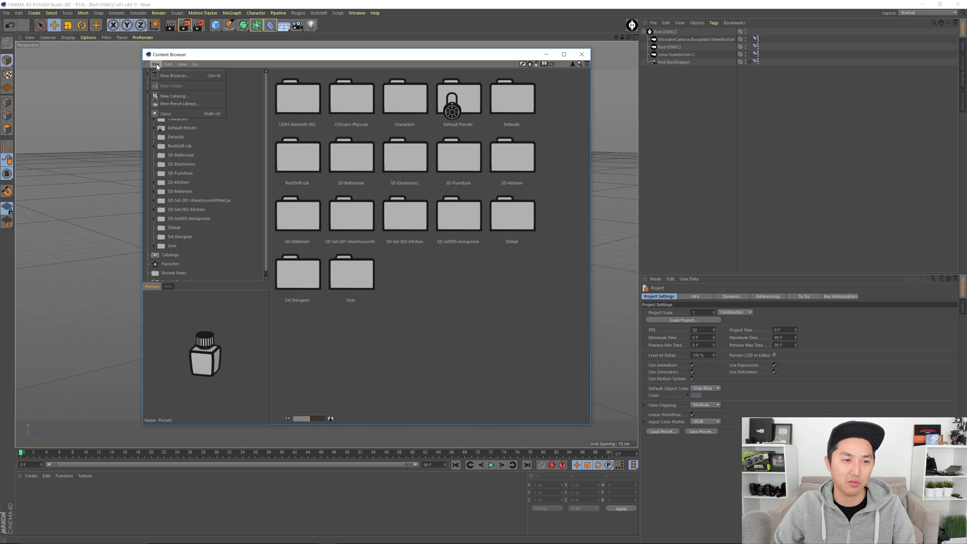
{"action": "left_click", "coordinate": [188, 104]}
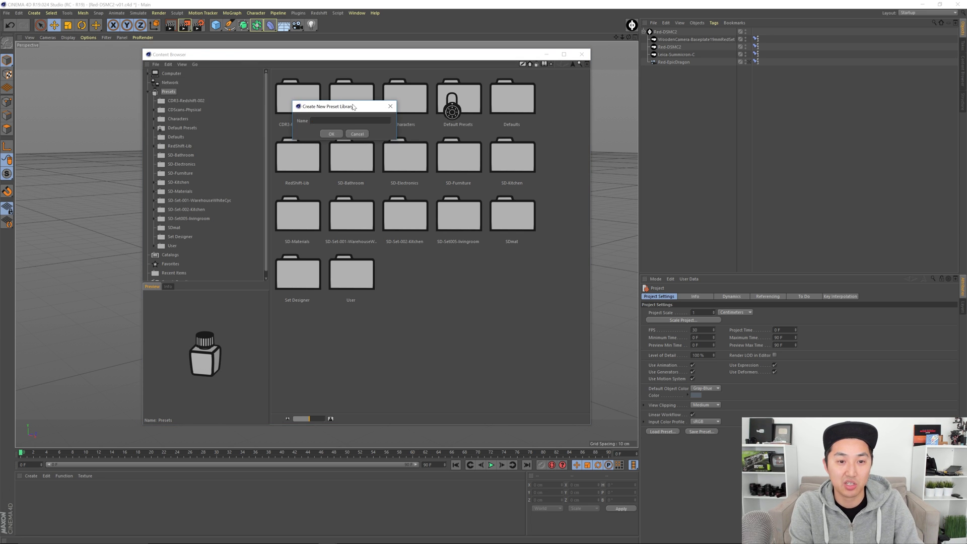
{"action": "type", "text": "CDR"}
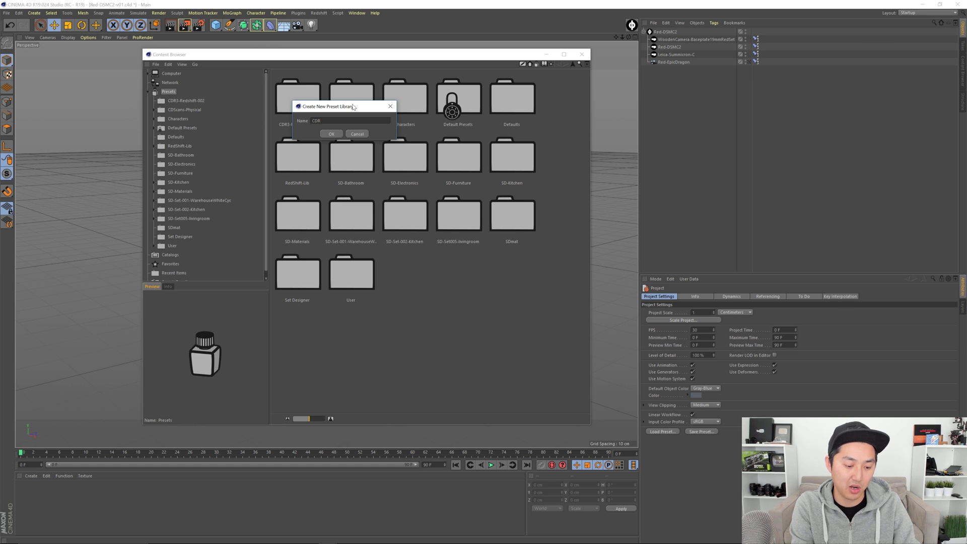
{"action": "type", "text": "3-Physical"}
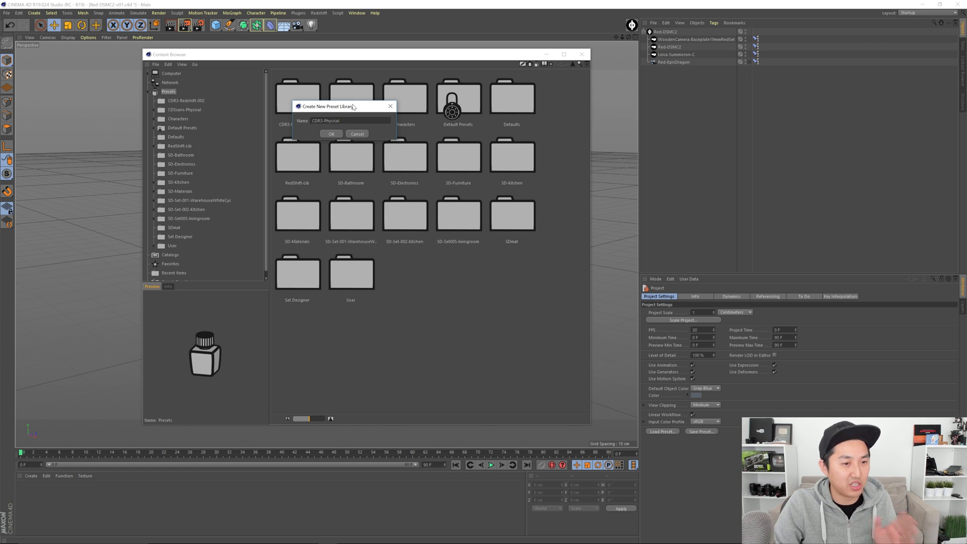
{"action": "key", "text": "Return"}
Step: Browse the existing preset libraries, then reselect the empty CDR3-Physical library
{"action": "left_click", "coordinate": [203, 110]}
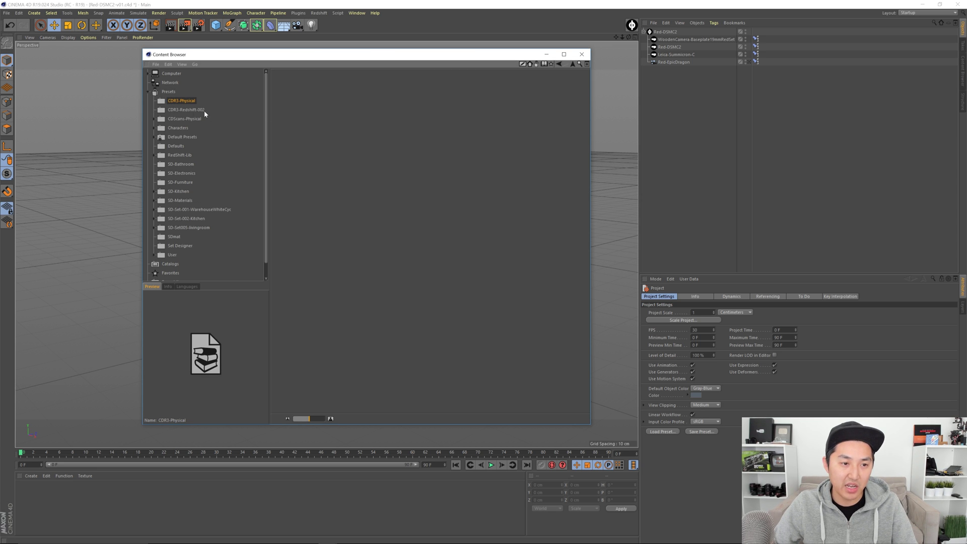
{"action": "left_click", "coordinate": [187, 102]}
{"action": "left_click", "coordinate": [192, 110]}
{"action": "left_click", "coordinate": [187, 119]}
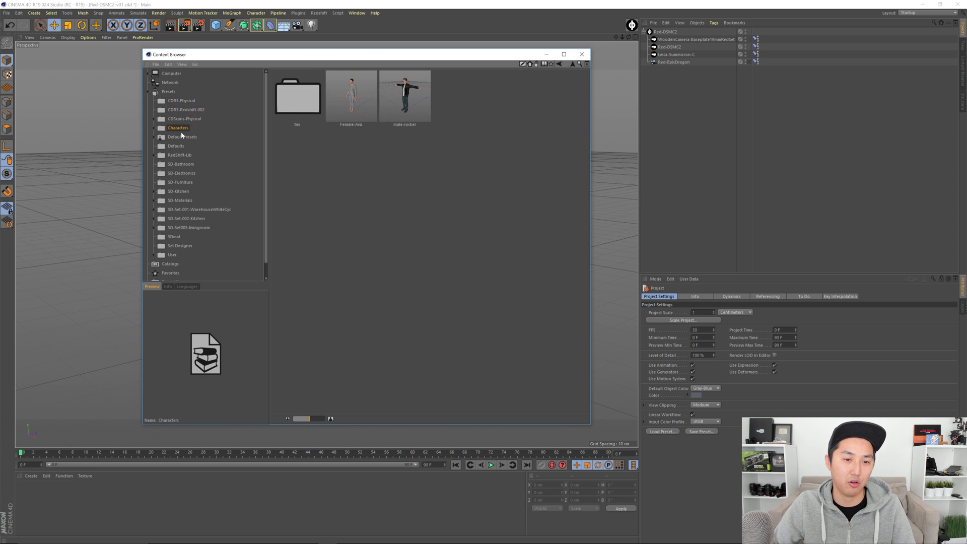
{"action": "left_click", "coordinate": [185, 145]}
{"action": "left_click", "coordinate": [184, 154]}
{"action": "left_click", "coordinate": [184, 163]}
{"action": "left_click", "coordinate": [183, 173]}
{"action": "left_click", "coordinate": [183, 182]}
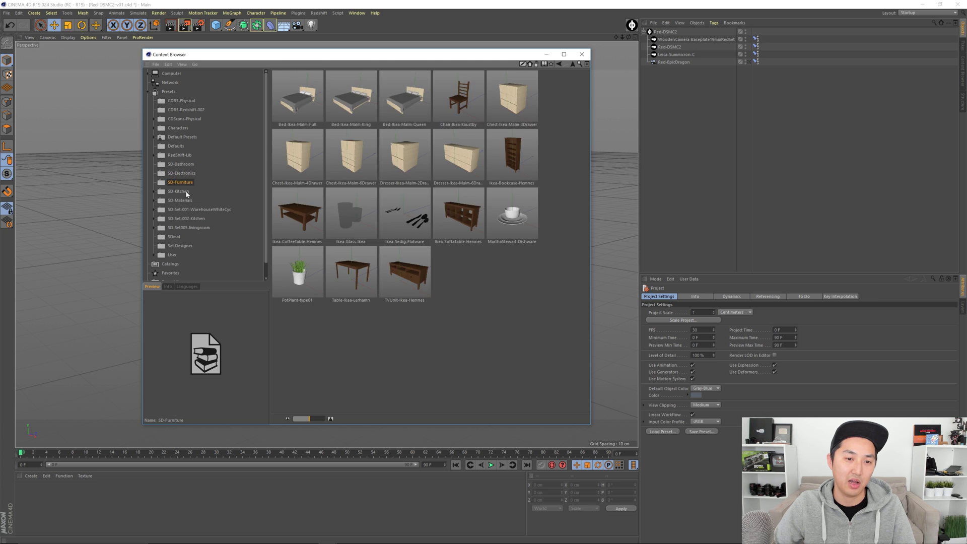
{"action": "left_click", "coordinate": [185, 191]}
{"action": "left_click", "coordinate": [185, 200]}
{"action": "left_click", "coordinate": [187, 218]}
{"action": "left_click", "coordinate": [180, 245]}
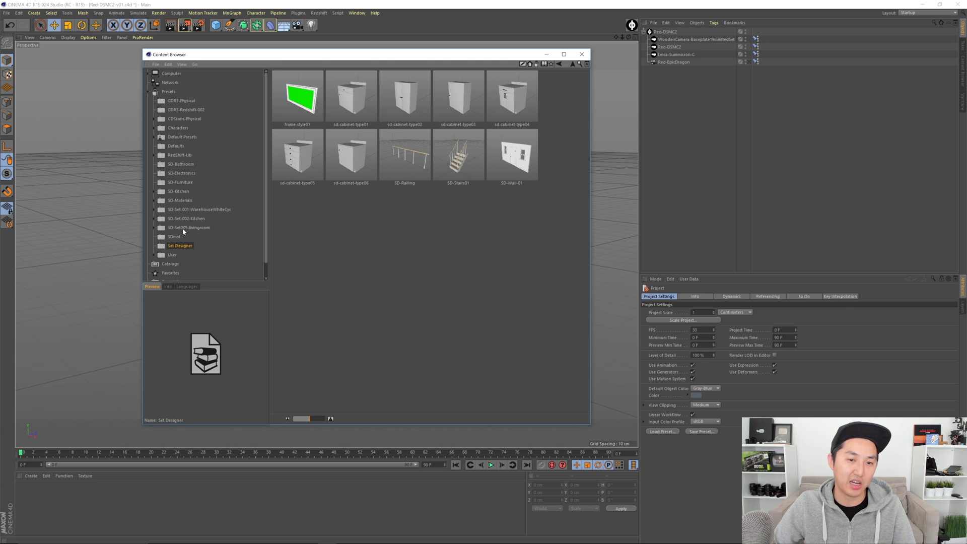
{"action": "left_click", "coordinate": [191, 102]}
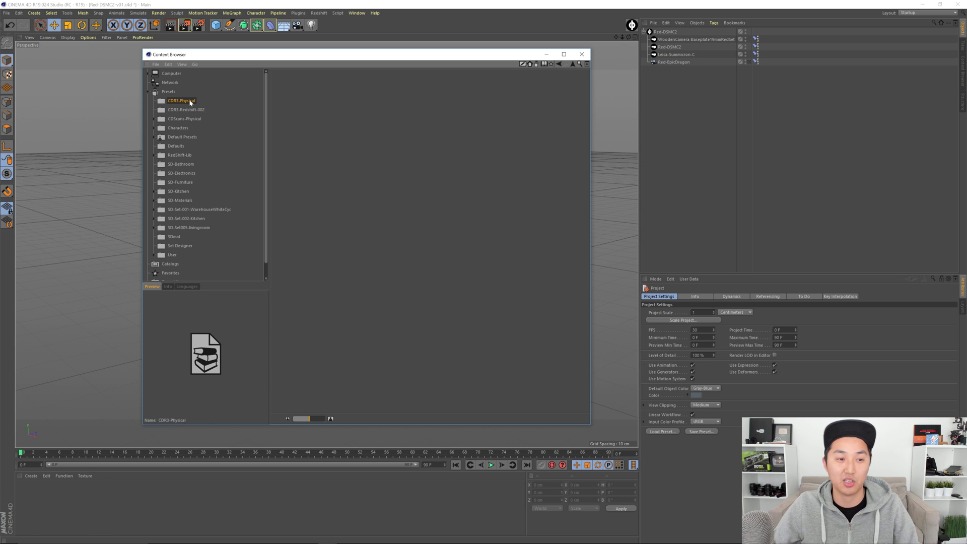
Step: Collapse the Red-DSMC2 rig and drag it into the CDR3-Physical folder as a preset
{"action": "left_click", "coordinate": [643, 31]}
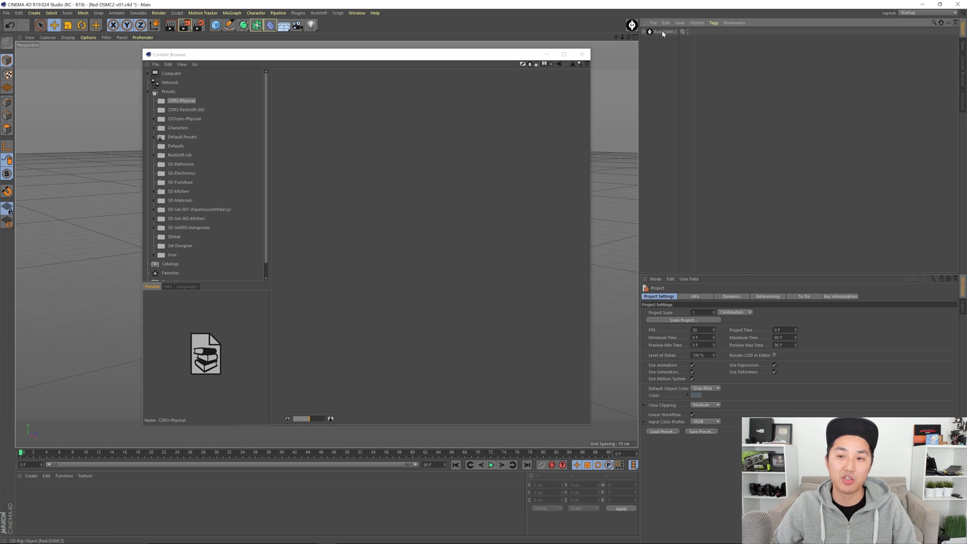
{"action": "left_click", "coordinate": [657, 32]}
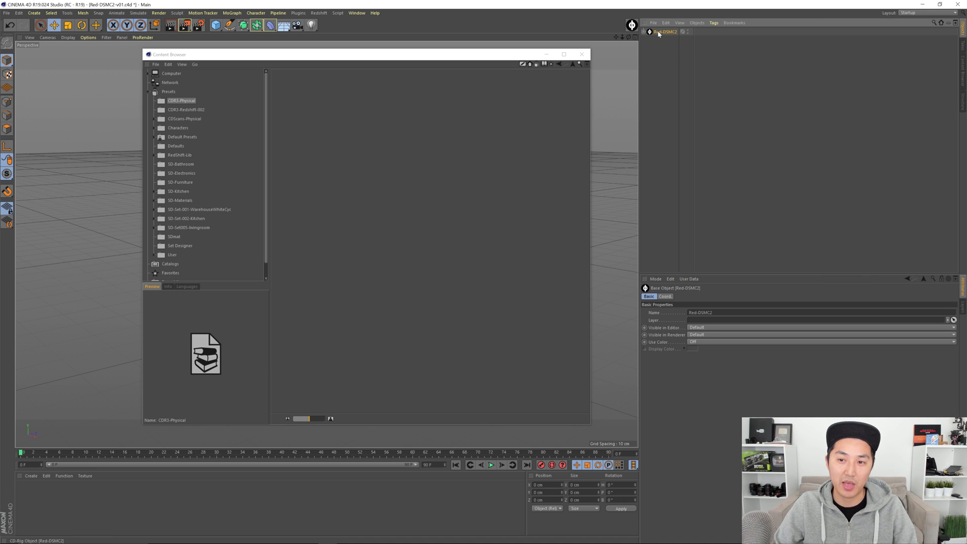
{"action": "left_click_drag", "start_coordinate": [658, 33], "coordinate": [400, 160]}
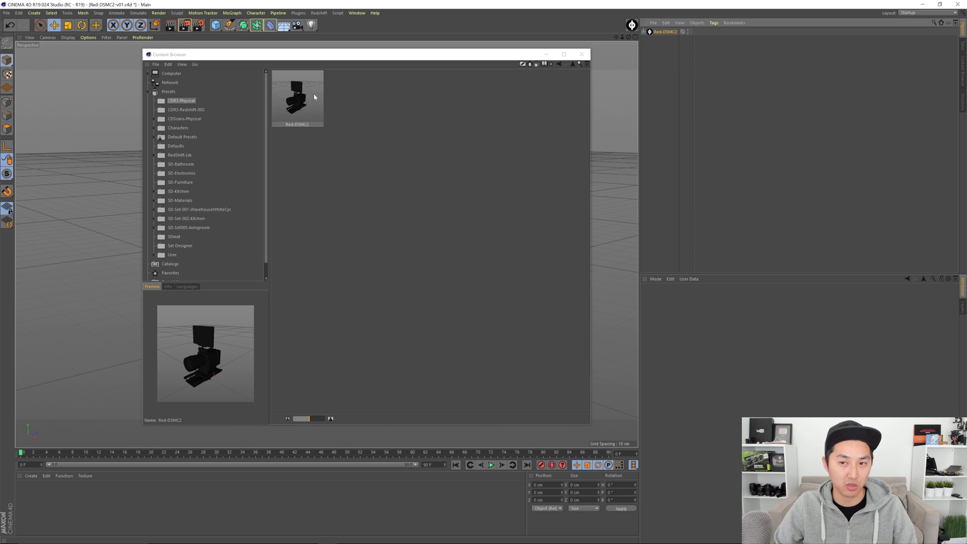
Step: Set Desktop > Red-DSMC2-v01 > Red-DSMC2-eCom-01.jpg as the Red-DSMC2 preset's preview image
{"action": "left_click_drag", "start_coordinate": [354, 157], "coordinate": [297, 91]}
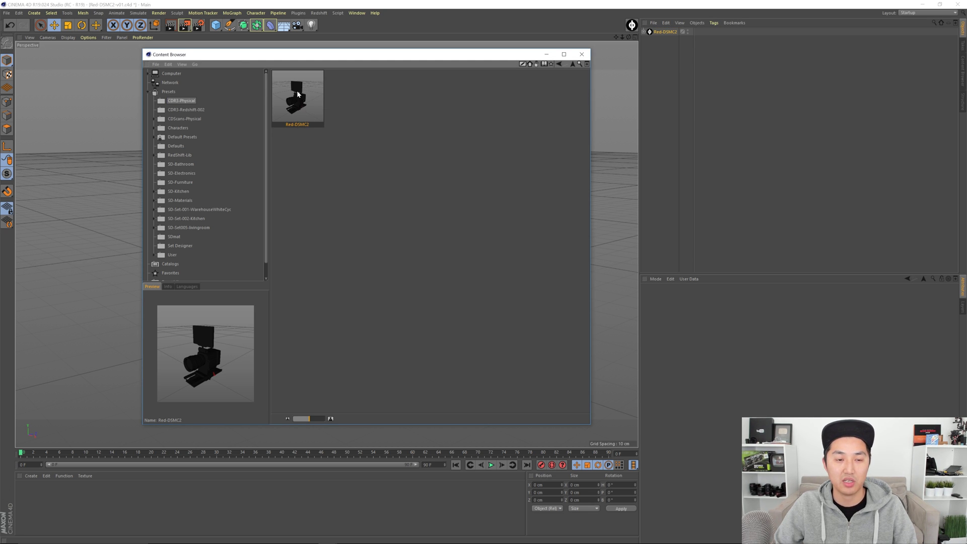
{"action": "right_click", "coordinate": [297, 91]}
{"action": "left_click", "coordinate": [314, 187]}
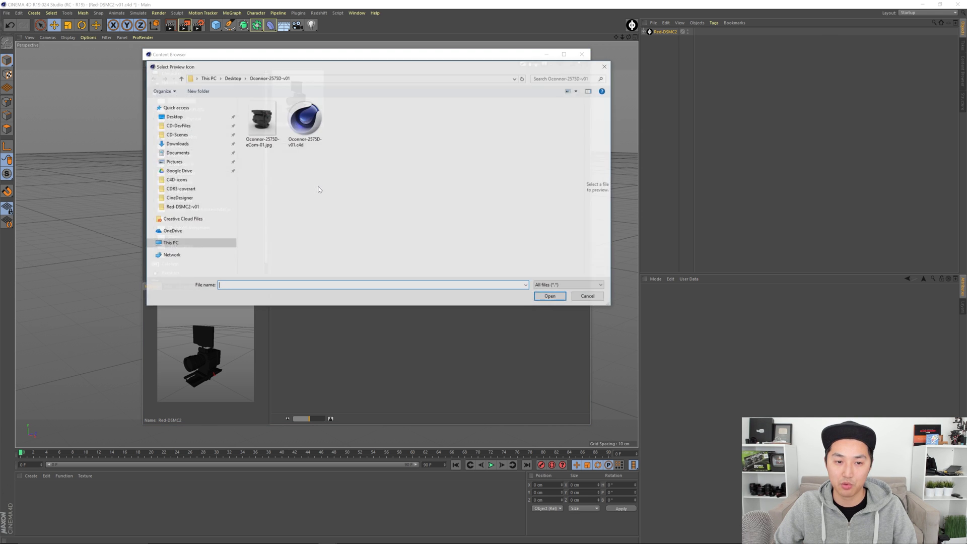
{"action": "left_click", "coordinate": [233, 79]}
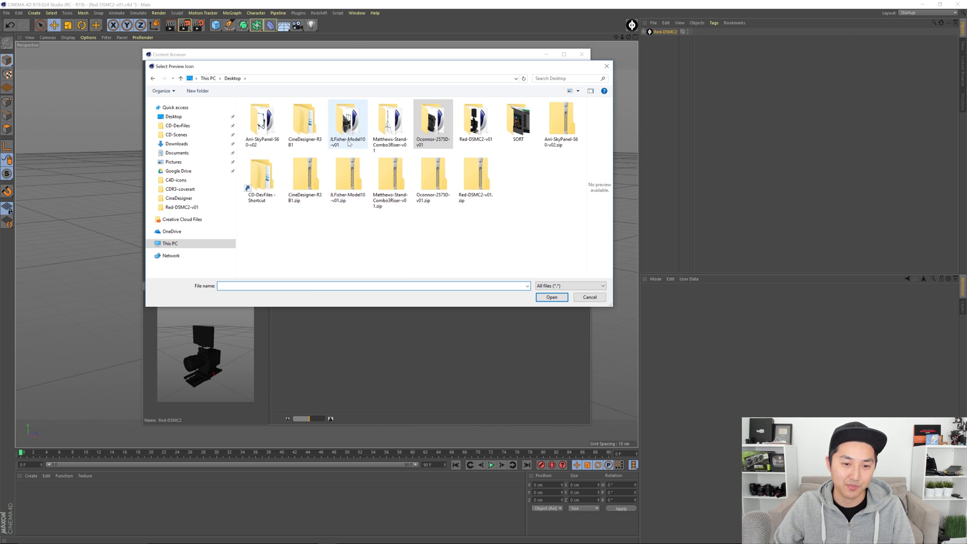
{"action": "double_click", "coordinate": [470, 130]}
{"action": "left_click", "coordinate": [272, 121]}
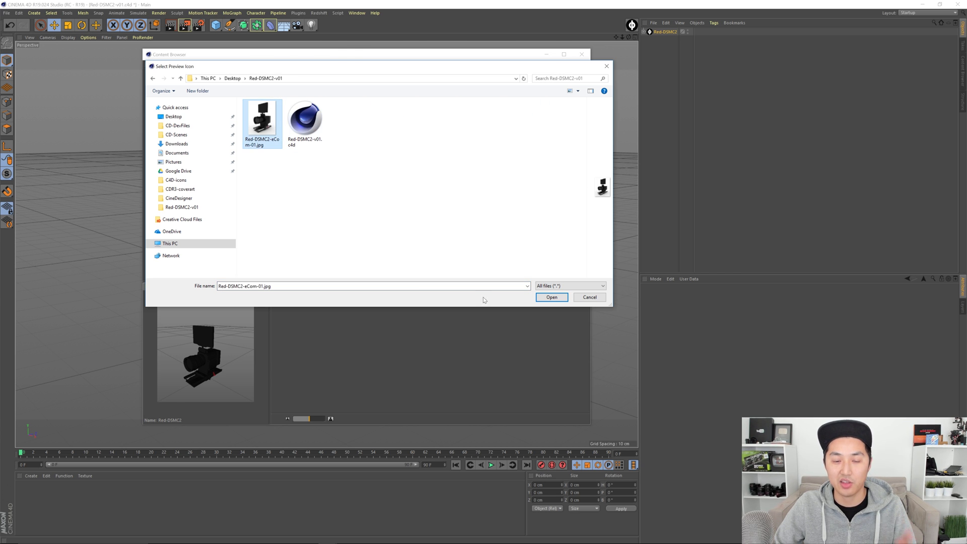
{"action": "left_click", "coordinate": [551, 300]}
Step: Check the Red-DSMC2 preset's updated preview, then close the Content Browser
{"action": "left_click", "coordinate": [413, 203]}
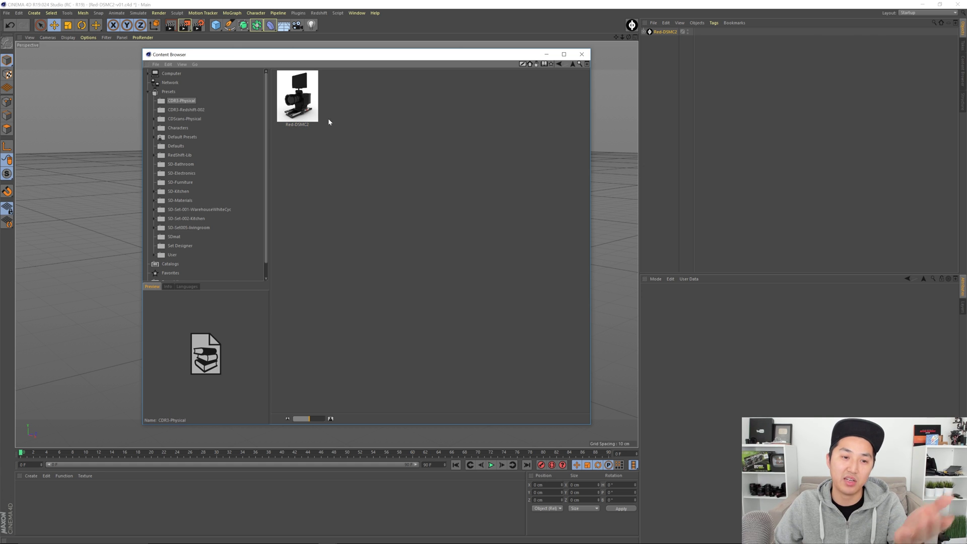
{"action": "left_click", "coordinate": [308, 107]}
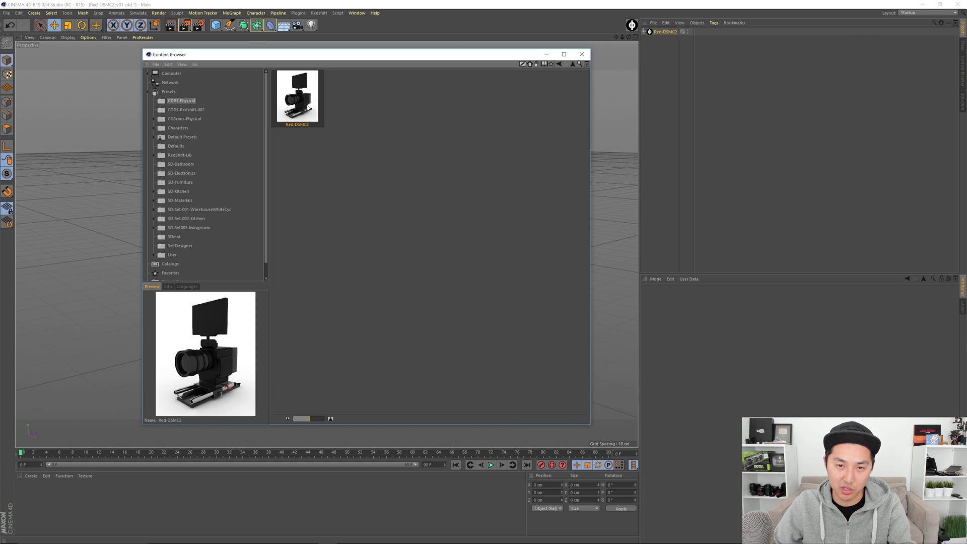
{"action": "left_click", "coordinate": [582, 54]}
Step: Close the Red-DSMC2 project without saving, then load the Red-DSMC2 preset into a new scene to test it
{"action": "key", "text": "ctrl+F4"}
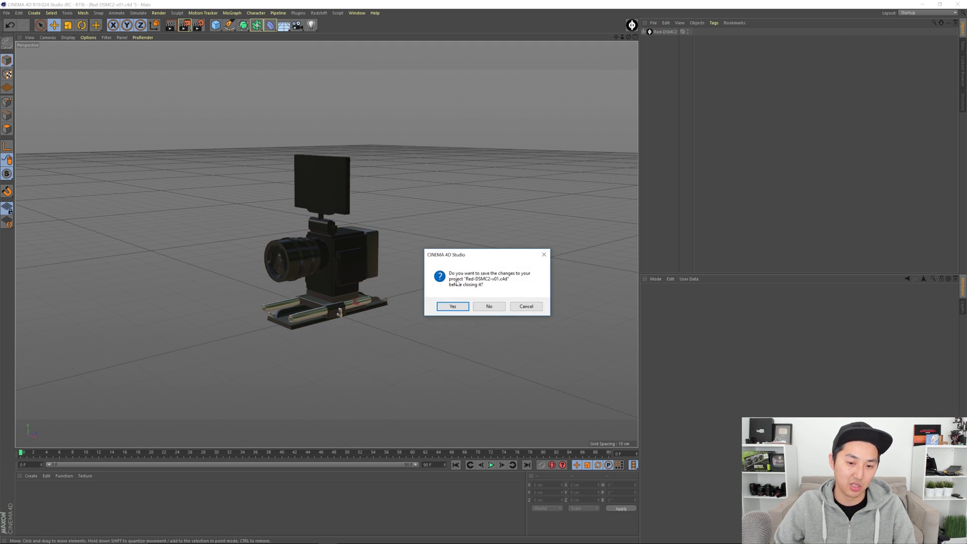
{"action": "left_click", "coordinate": [491, 305]}
{"action": "key", "text": "shift+F8"}
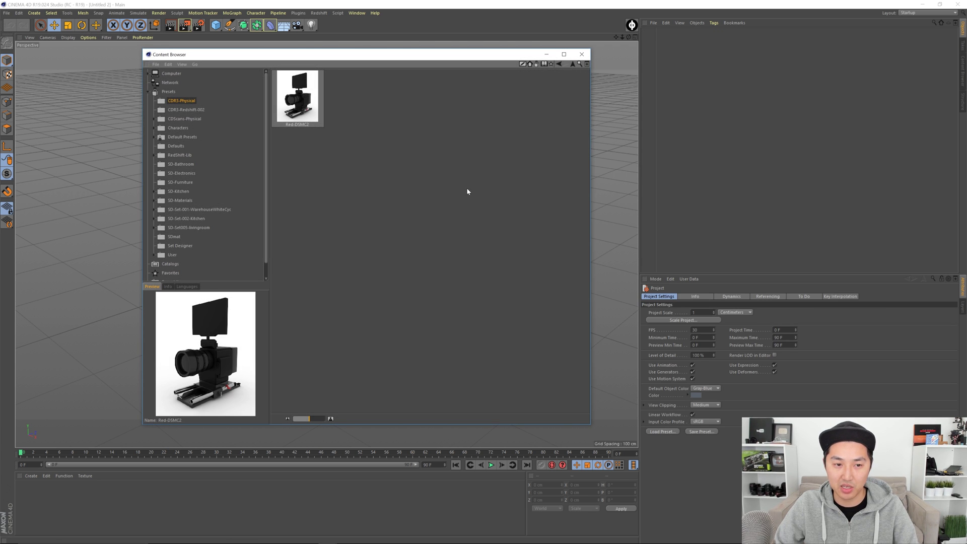
{"action": "double_click", "coordinate": [297, 96]}
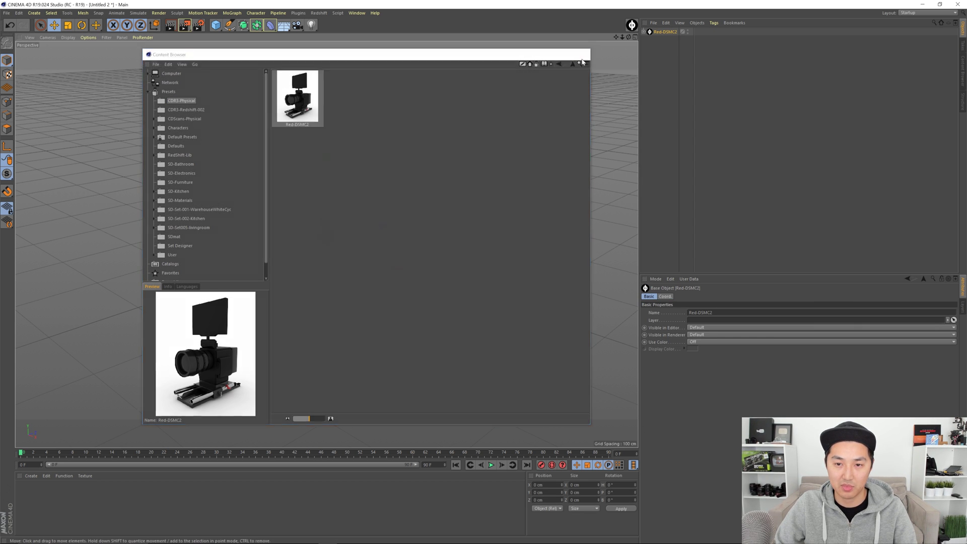
{"action": "left_click", "coordinate": [582, 54]}
{"action": "left_click", "coordinate": [504, 135]}
{"action": "left_click", "coordinate": [644, 32]}
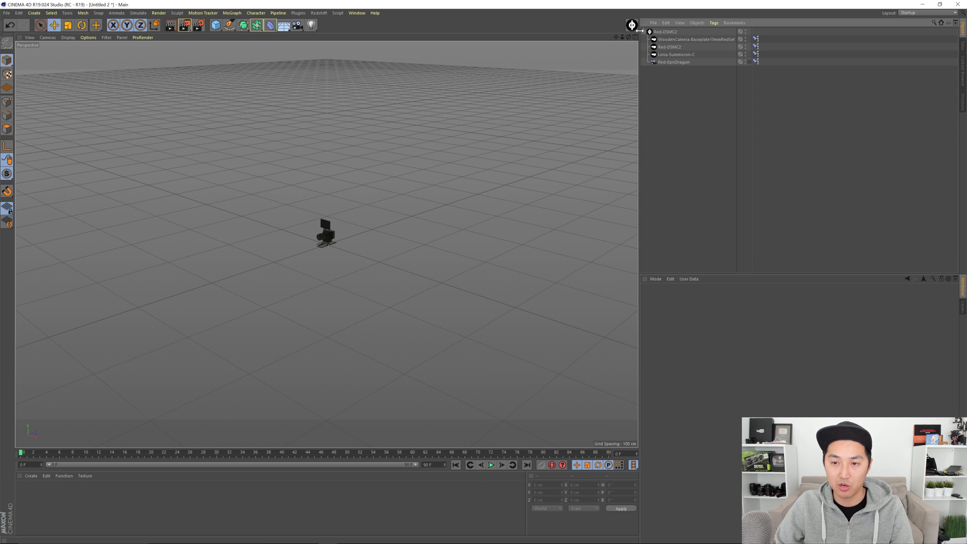
{"action": "left_click", "coordinate": [644, 31]}
Step: Close the test scene unsaved and open Oconnor-2575D-v01.c4d from its desktop zip
{"action": "key", "text": "ctrl+F4"}
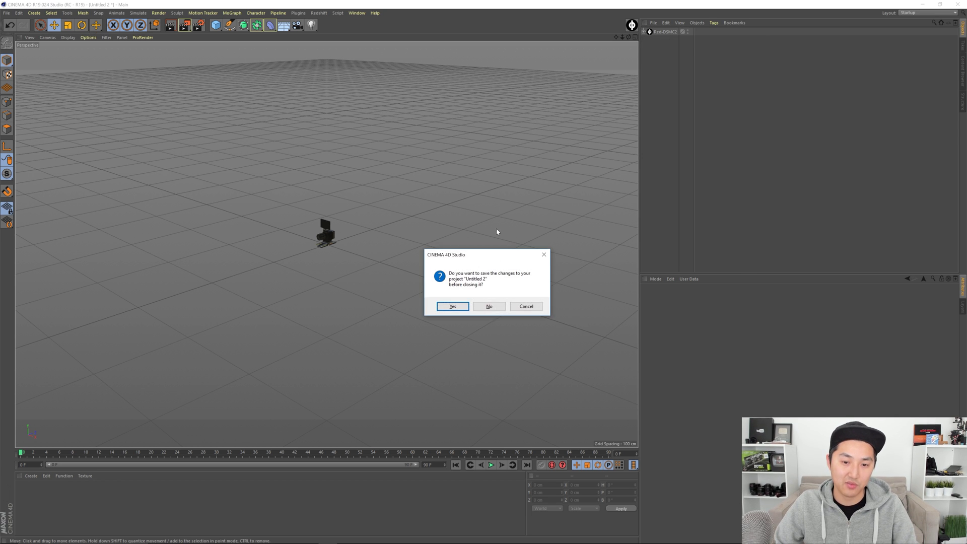
{"action": "left_click", "coordinate": [493, 308]}
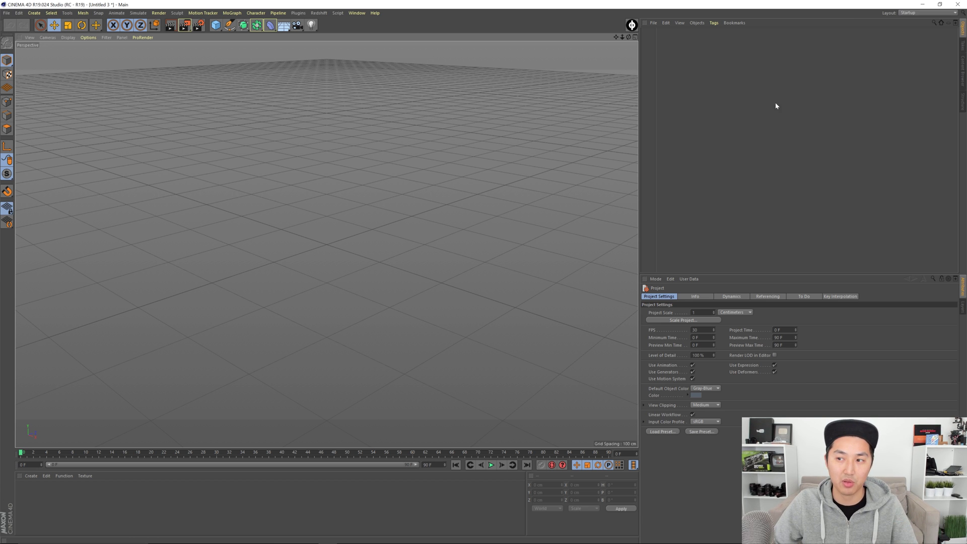
{"action": "left_click", "coordinate": [922, 4]}
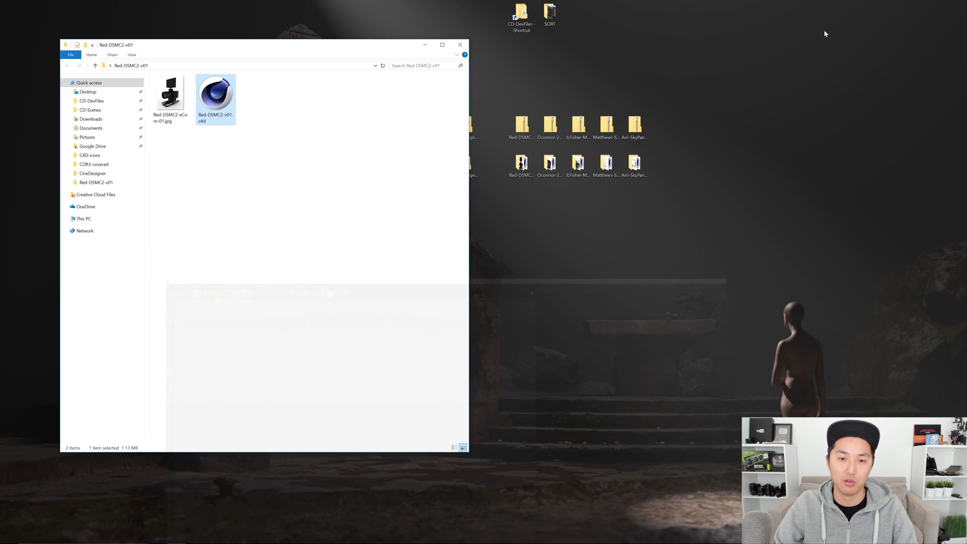
{"action": "left_click", "coordinate": [459, 44]}
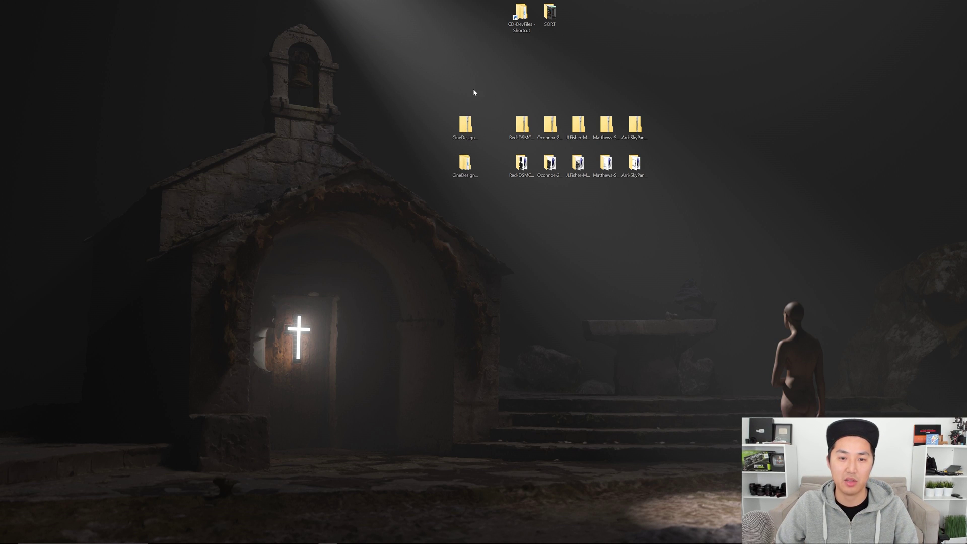
{"action": "double_click", "coordinate": [550, 126]}
{"action": "double_click", "coordinate": [189, 97]}
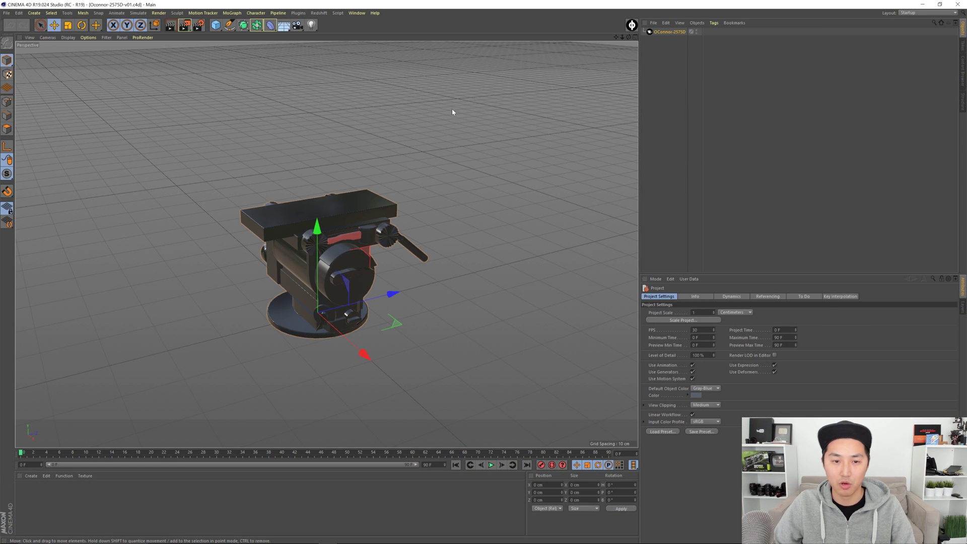
Step: Drag the O'Connor head model into the CDR3-Physical folder as the OConnor-2575D preset
{"action": "left_click", "coordinate": [488, 104]}
{"action": "key", "text": "shift+F8"}
{"action": "left_click_drag", "start_coordinate": [669, 31], "coordinate": [439, 134]}
Step: Set the rendered jpg from Desktop > Oconnor-2575D-v01 as the OConnor-2575D preset's preview
{"action": "right_click", "coordinate": [301, 103]}
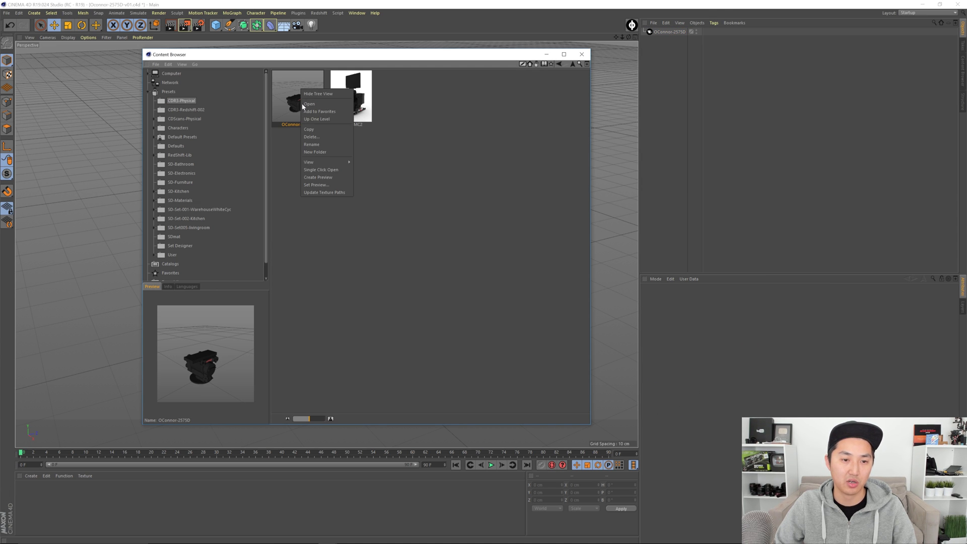
{"action": "mouse_move", "coordinate": [343, 162]}
{"action": "left_click", "coordinate": [322, 184]}
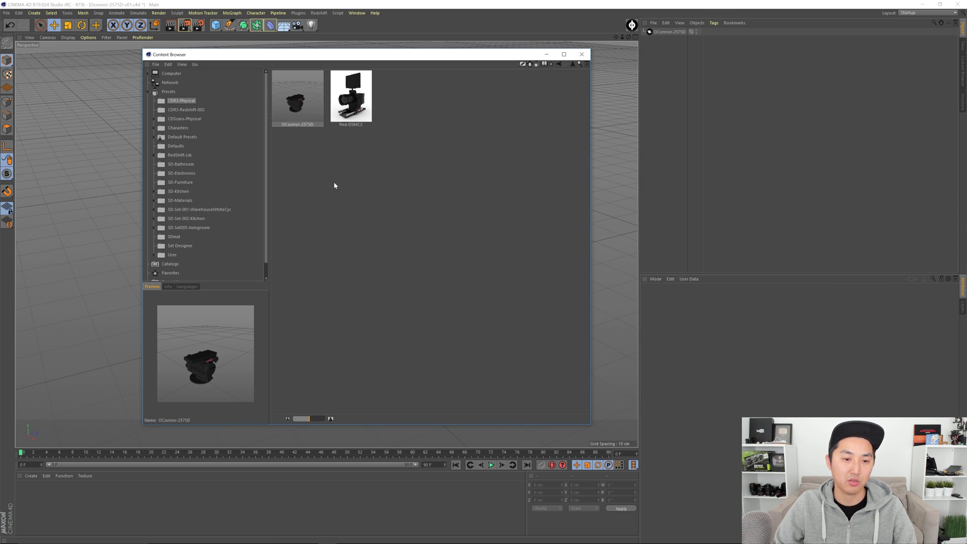
{"action": "left_click", "coordinate": [230, 79]}
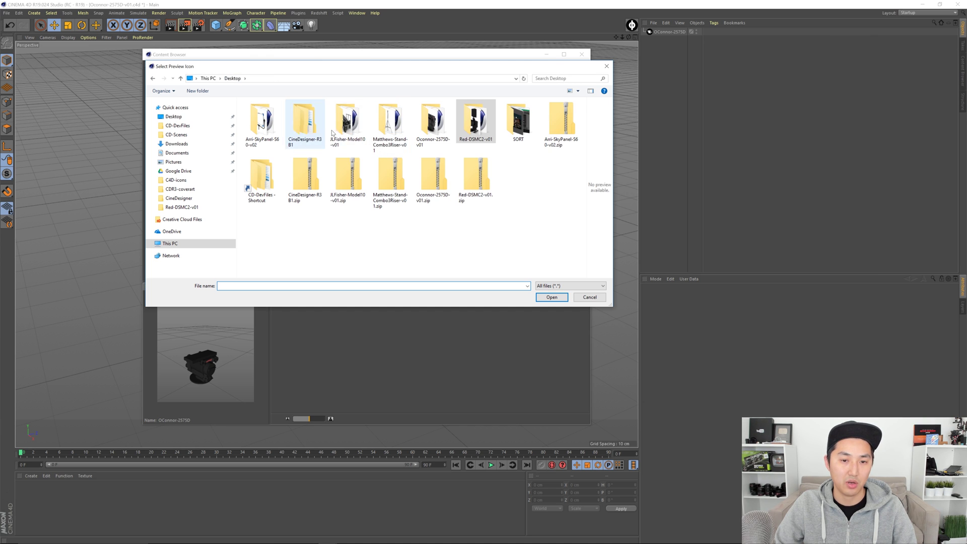
{"action": "double_click", "coordinate": [433, 123]}
{"action": "double_click", "coordinate": [267, 117]}
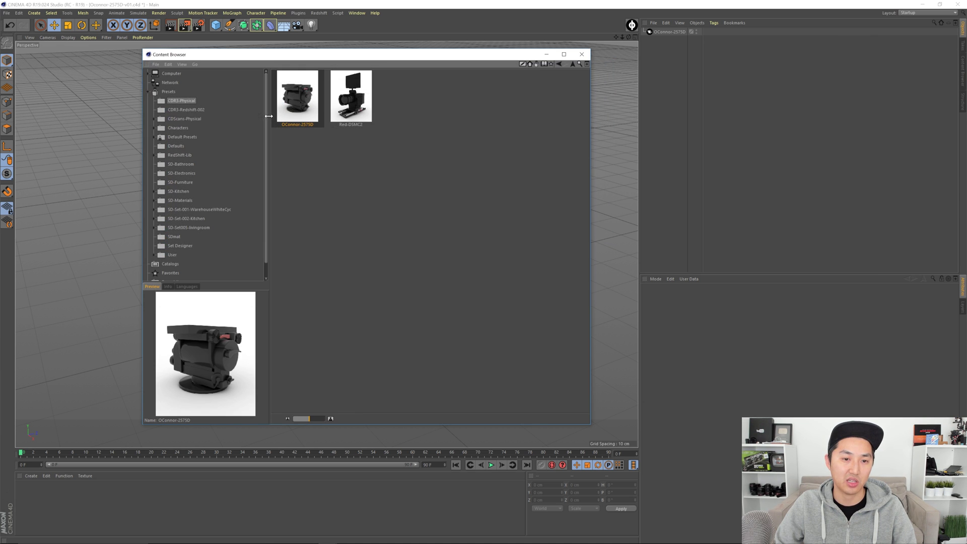
Step: Close the Content Browser and the O'Connor scene
{"action": "left_click", "coordinate": [607, 84]}
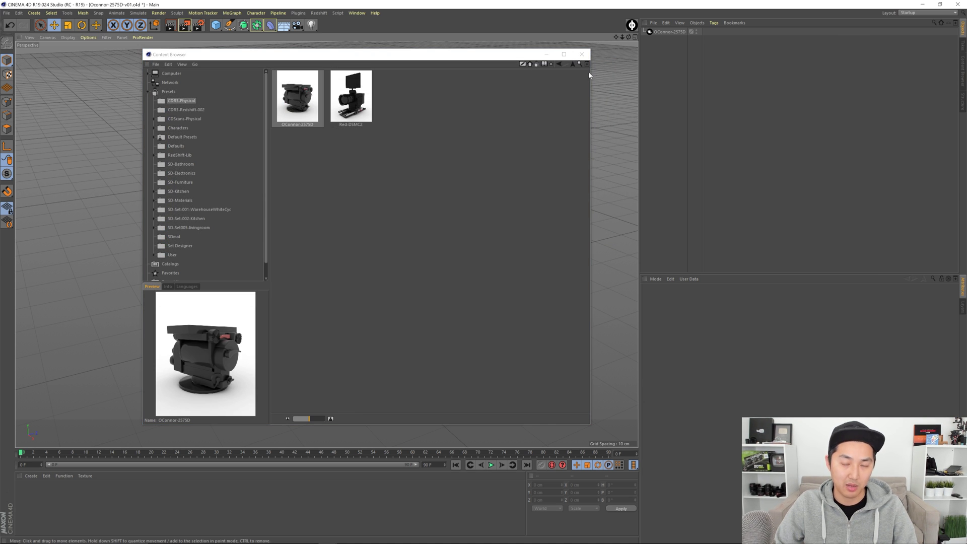
{"action": "left_click", "coordinate": [581, 54]}
{"action": "key", "text": "ctrl+F4"}
Step: Discard the O'Connor scene changes and open JLFisher-Model10-v01.c4d from its desktop zip
{"action": "left_click", "coordinate": [493, 304]}
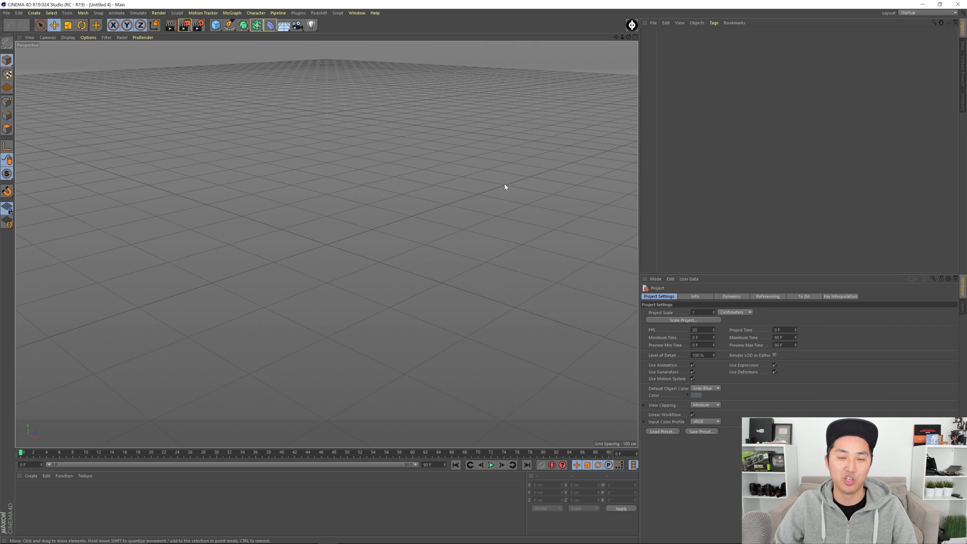
{"action": "key", "text": "alt+Tab"}
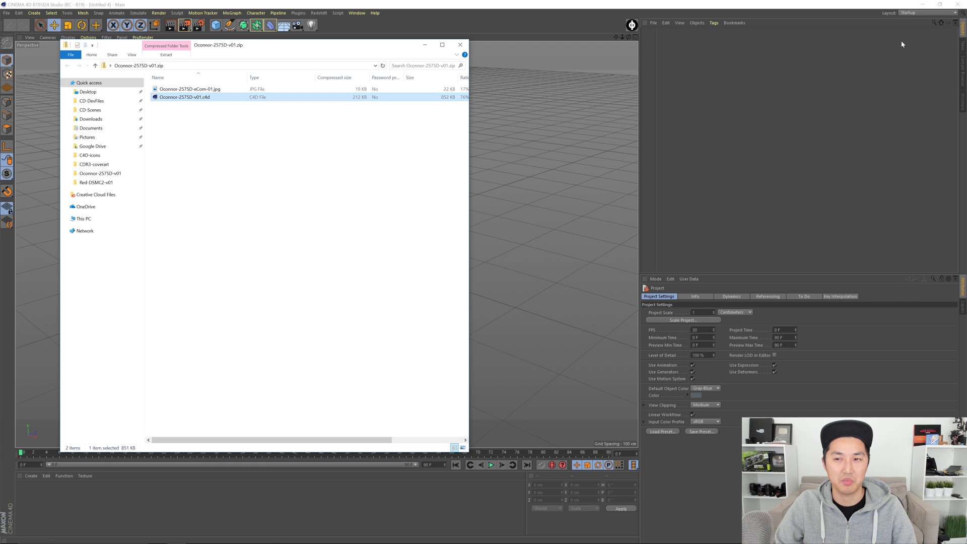
{"action": "left_click", "coordinate": [924, 5]}
{"action": "double_click", "coordinate": [574, 127]}
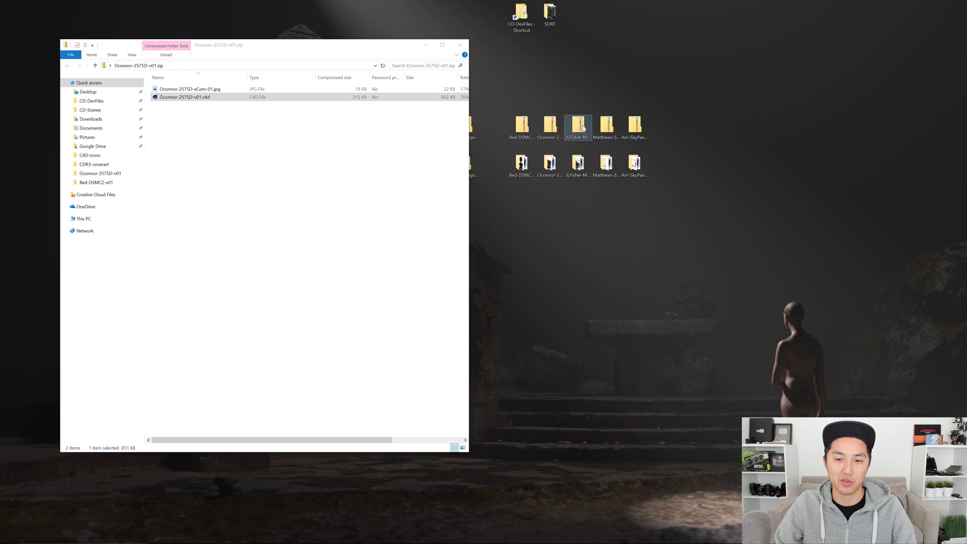
{"action": "double_click", "coordinate": [203, 98]}
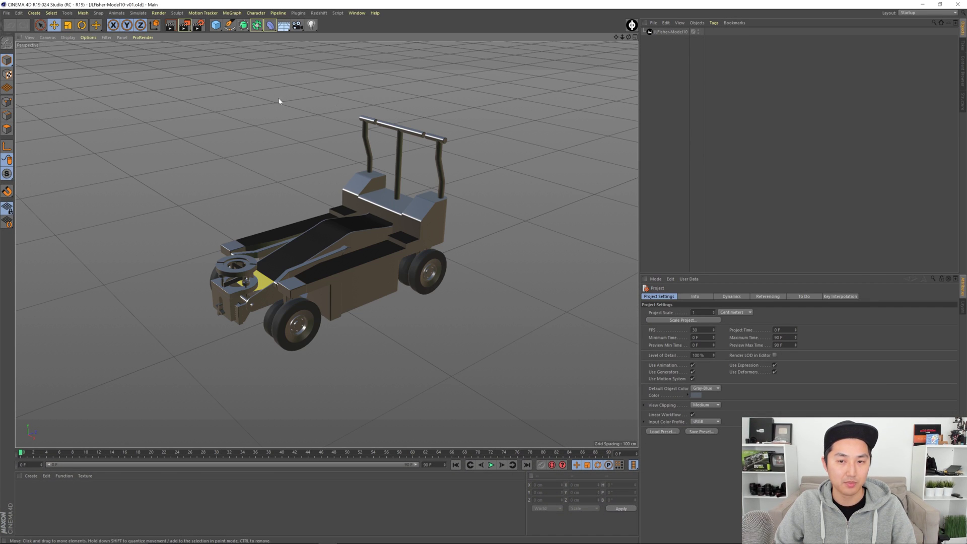
Step: Store the JLFisher-Model10 dolly object as a preset in the CDR3-Physical folder
{"action": "key", "text": "shift+F8"}
{"action": "left_click", "coordinate": [670, 32]}
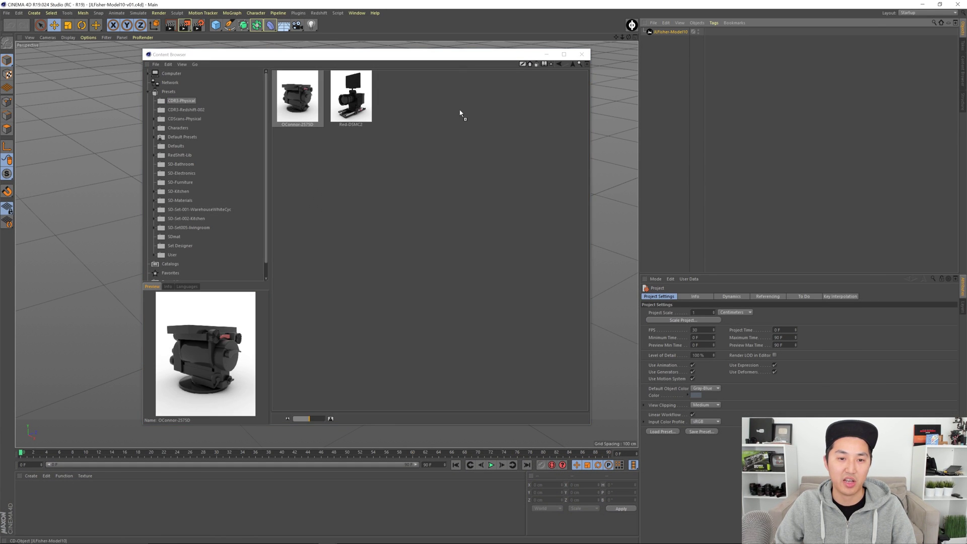
{"action": "left_click_drag", "start_coordinate": [459, 113], "coordinate": [459, 113]}
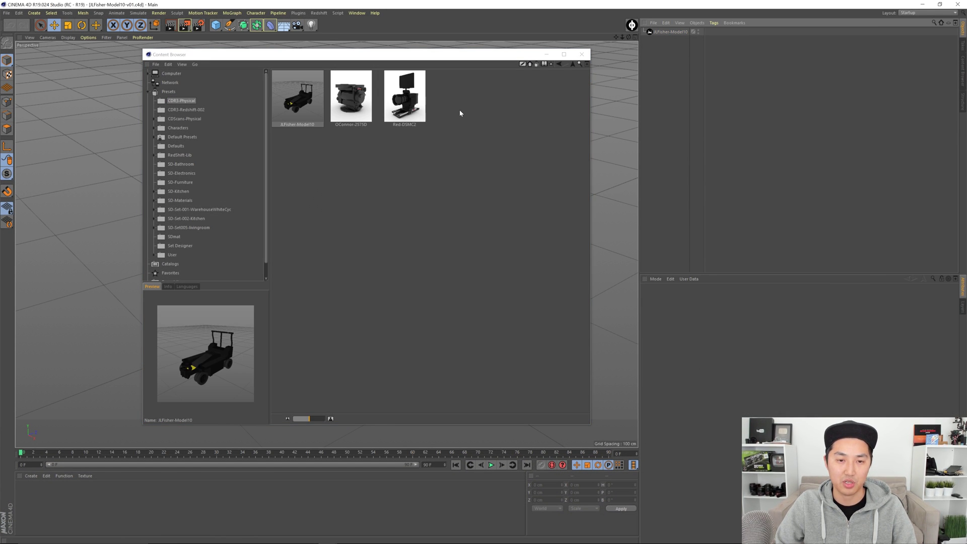
Step: Set the dolly's rendered jpg from Desktop > JLFisher-Model10-v01 as the JLFisher-Model10 preset's preview
{"action": "right_click", "coordinate": [298, 101]}
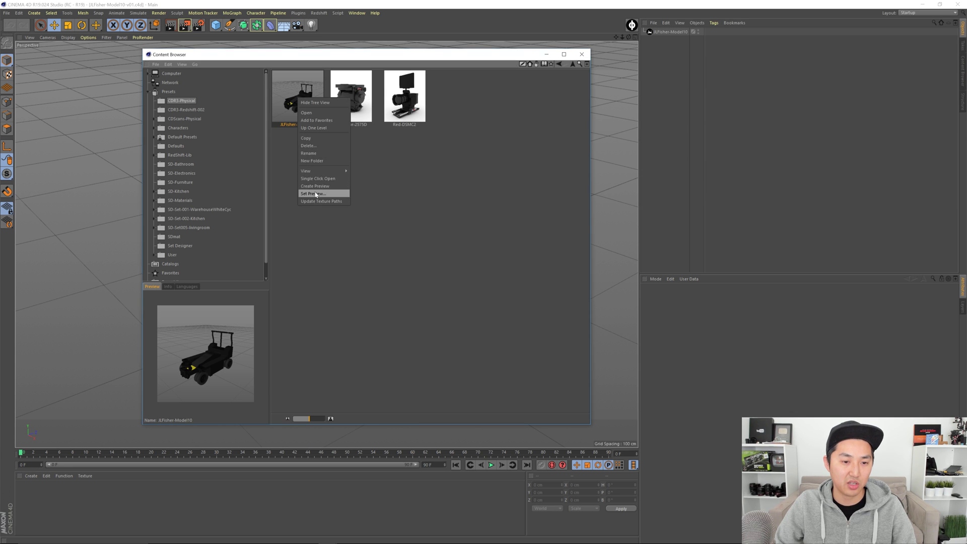
{"action": "left_click", "coordinate": [322, 192]}
{"action": "left_click", "coordinate": [232, 78]}
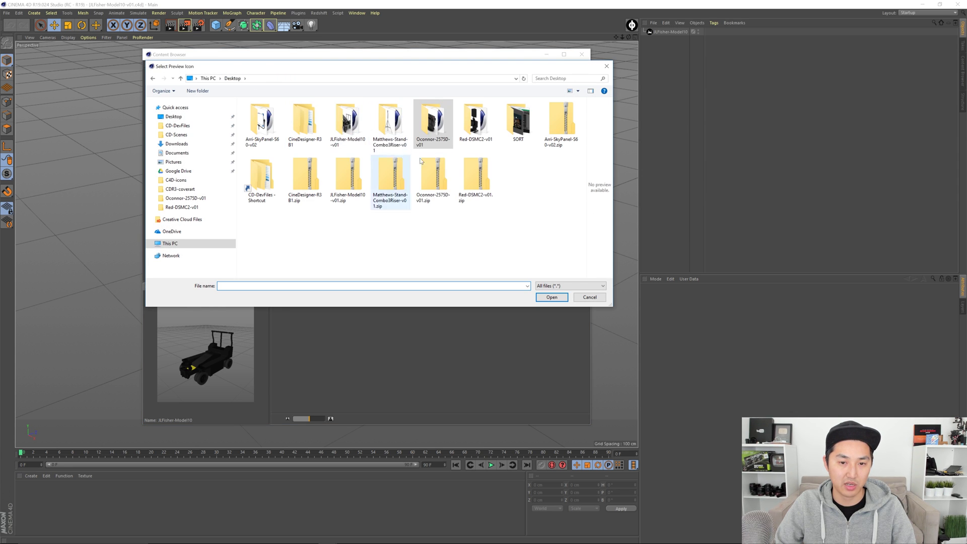
{"action": "double_click", "coordinate": [355, 129]}
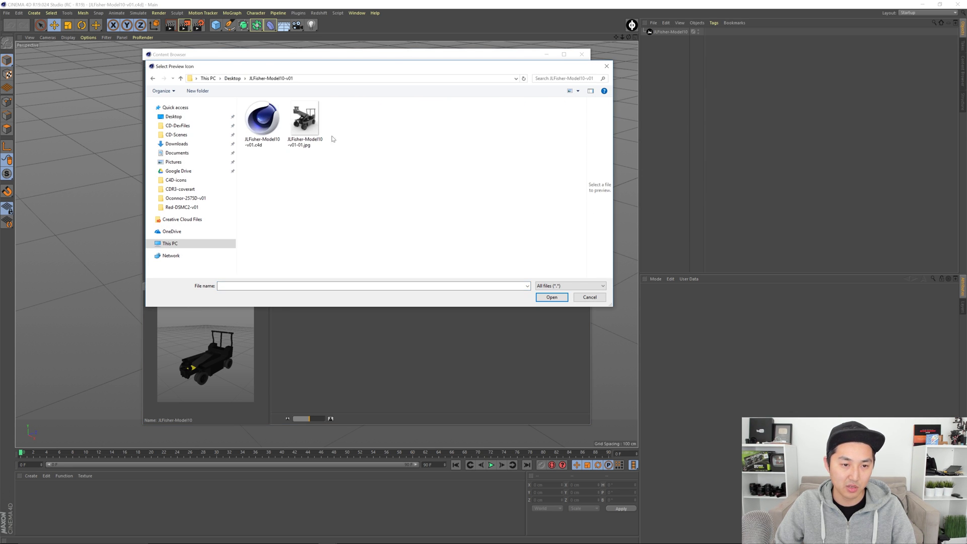
{"action": "double_click", "coordinate": [305, 121]}
{"action": "left_click", "coordinate": [381, 160]}
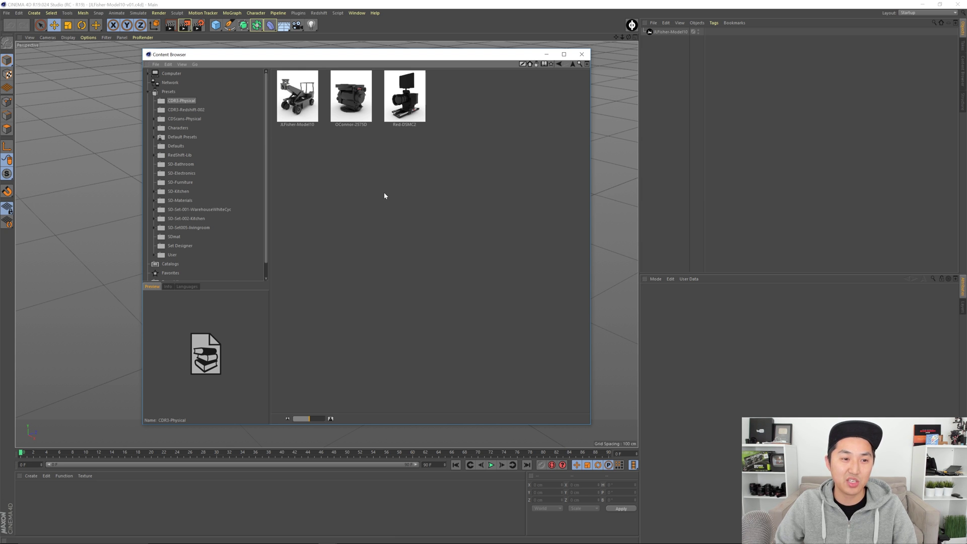
{"action": "left_click", "coordinate": [363, 107]}
Step: Review the JLFisher-Model10 and Red-DSMC2 preset previews, then close the Content Browser
{"action": "left_click", "coordinate": [316, 106]}
{"action": "left_click", "coordinate": [405, 107]}
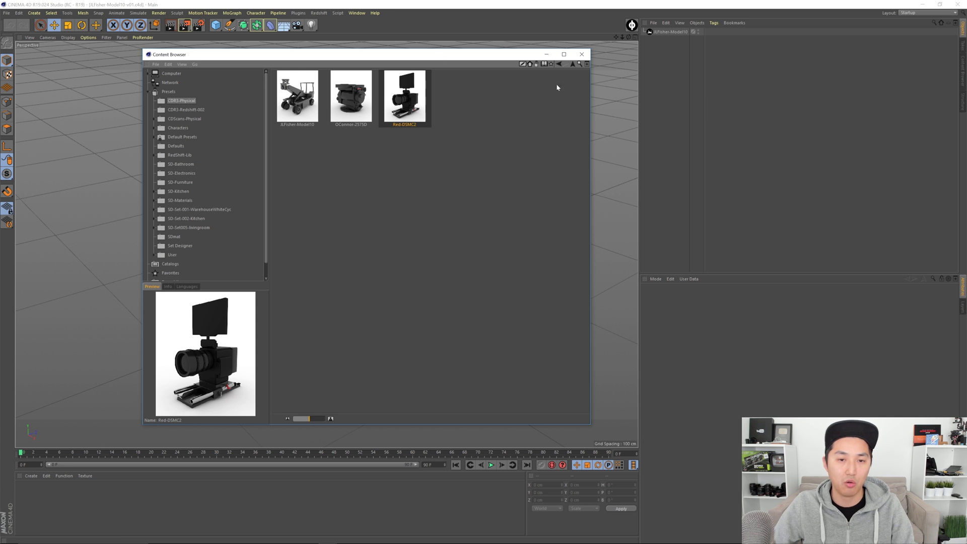
{"action": "left_click", "coordinate": [582, 53]}
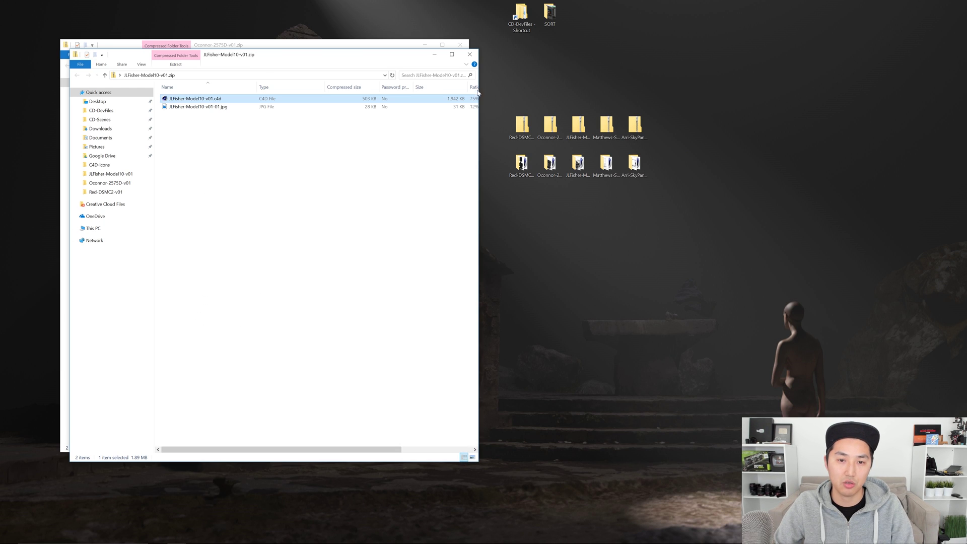
Step: Close the zip folder windows, tidy the desktop icon selection, and return to the Cinema 4D dolly scene
{"action": "key", "text": "ctrl+w"}
{"action": "key", "text": "ctrl+w"}
{"action": "left_click_drag", "start_coordinate": [431, 97], "coordinate": [497, 199]}
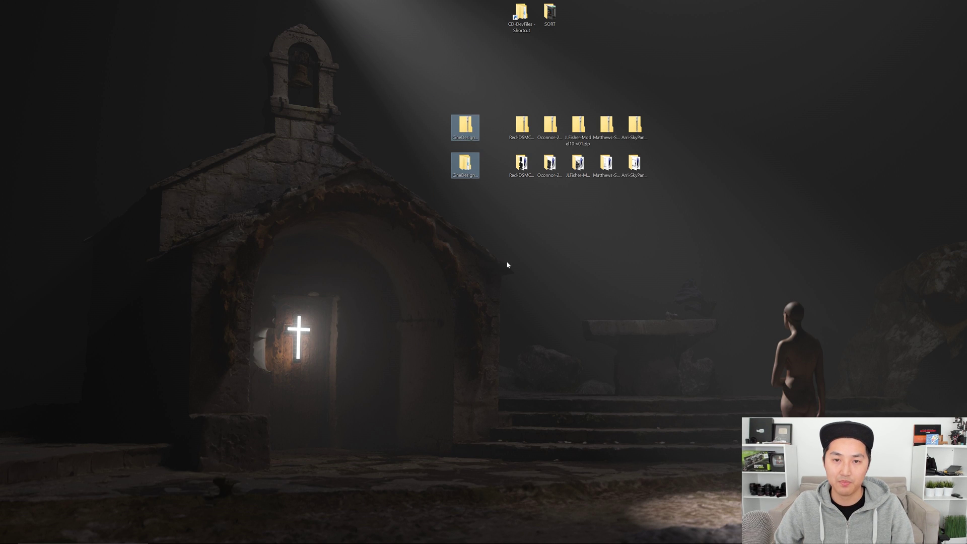
{"action": "left_click", "coordinate": [508, 265]}
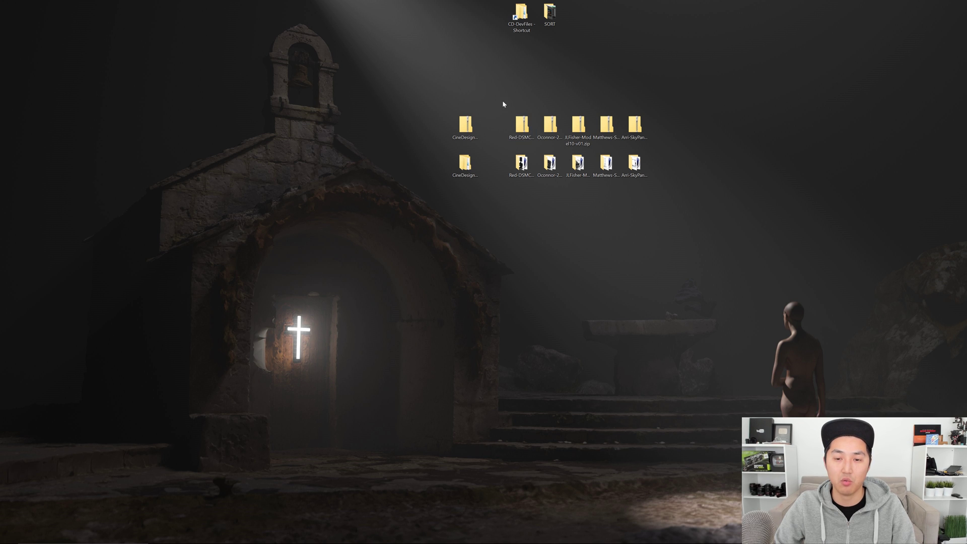
{"action": "left_click_drag", "start_coordinate": [503, 102], "coordinate": [688, 128]}
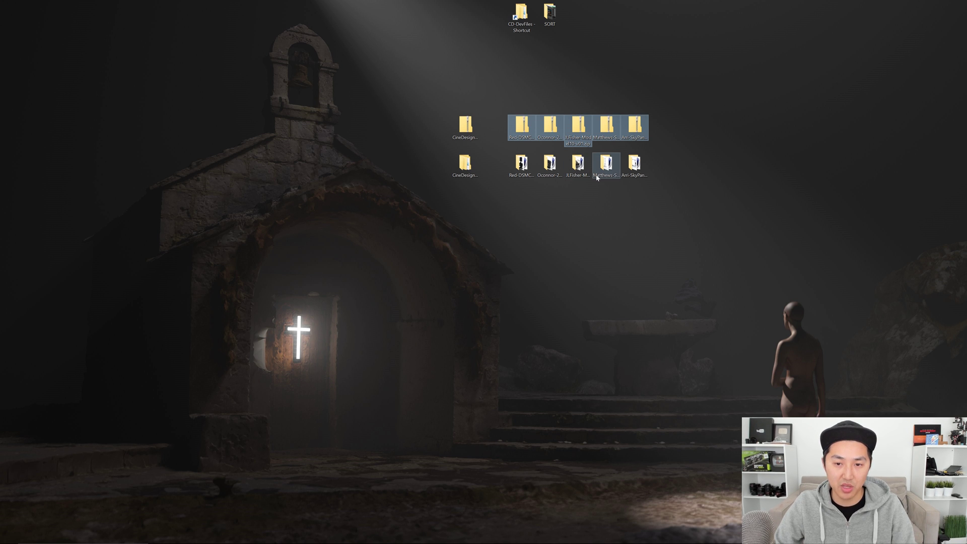
{"action": "key", "text": "alt+Tab"}
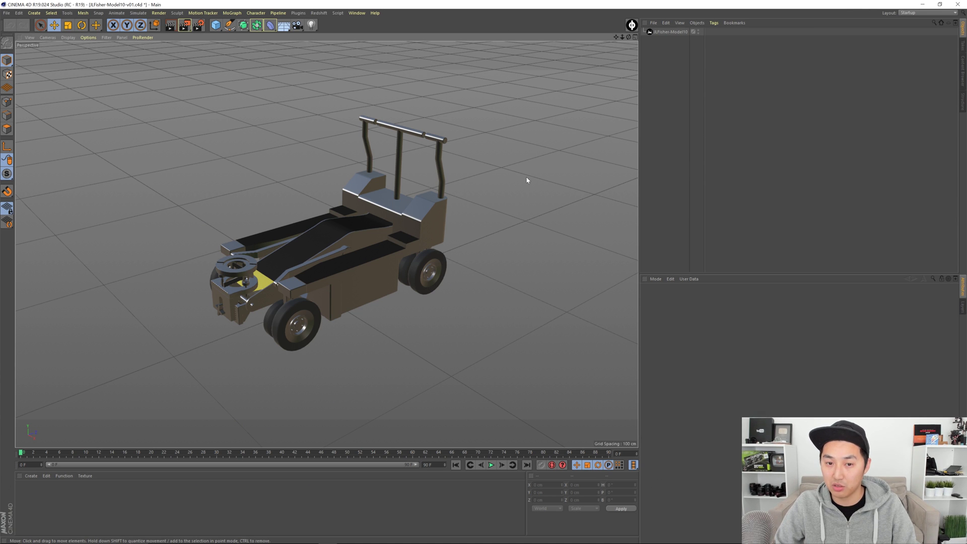
Step: Add a CD-Rig object above JLFisher-Model10 from the plugin toolbar and select it
{"action": "key", "text": "shift+F8"}
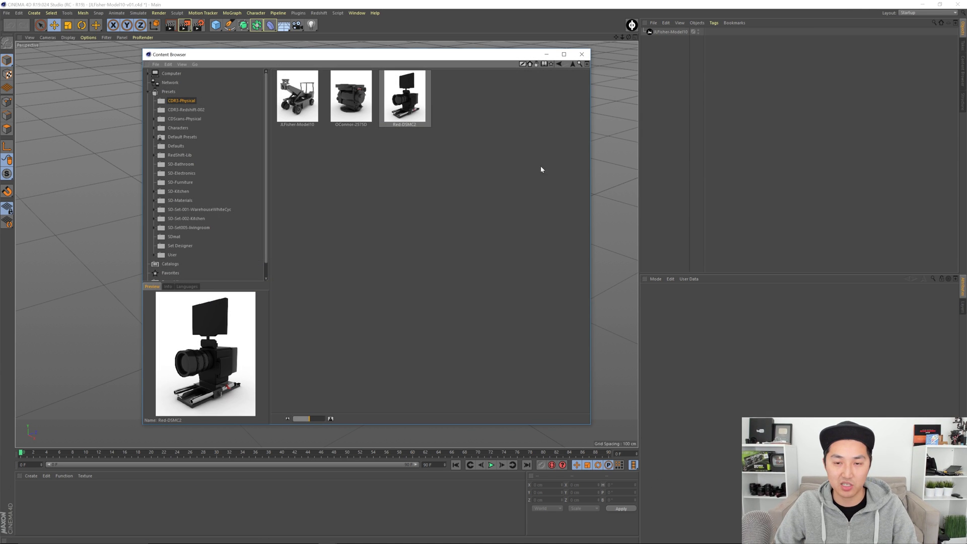
{"action": "left_click", "coordinate": [582, 54]}
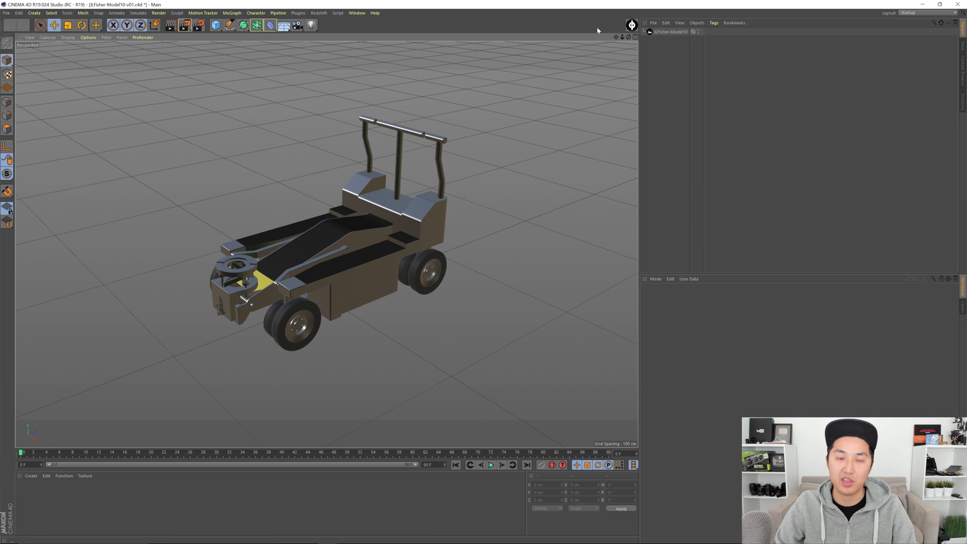
{"action": "left_click", "coordinate": [631, 26]}
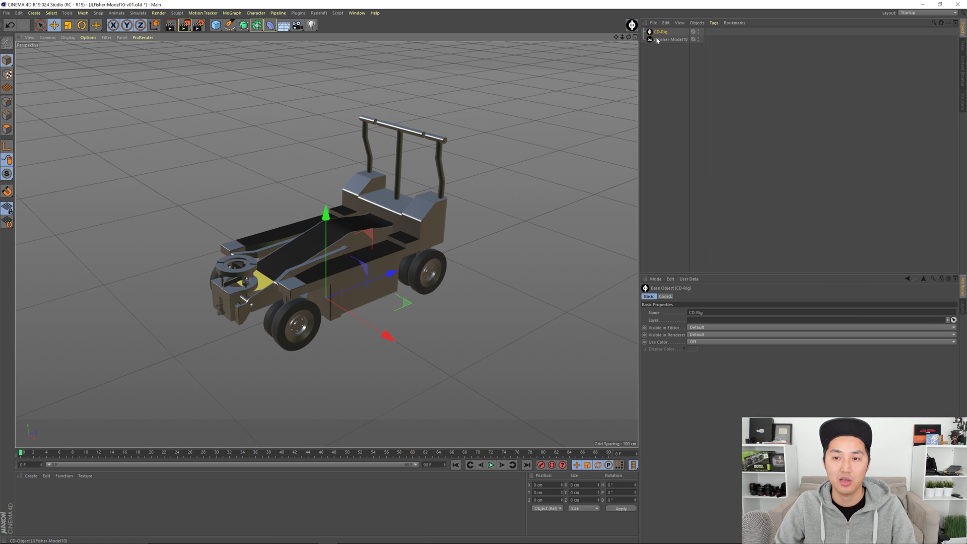
{"action": "left_click", "coordinate": [663, 56]}
{"action": "left_click", "coordinate": [663, 34]}
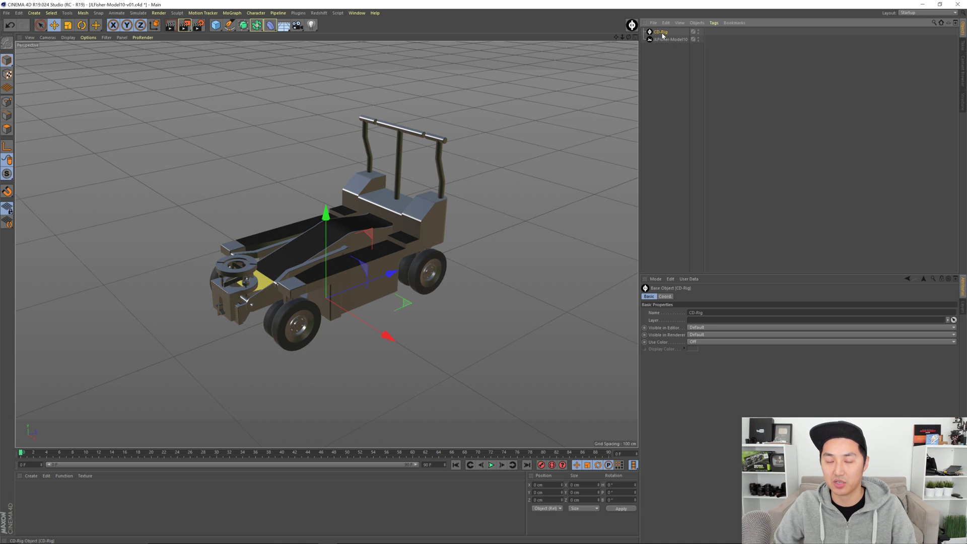